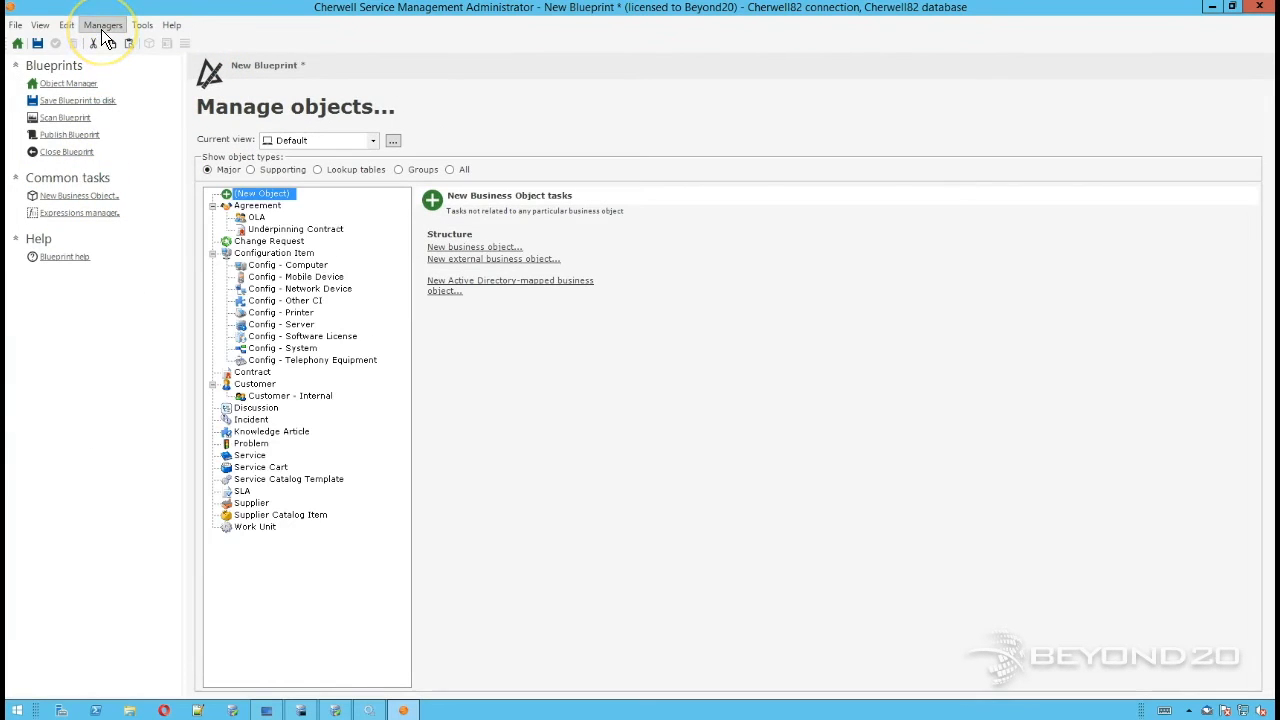
# - Create a new Incident One-Step named Test1 with the description "This is a test one-step for Cherwell Version 8.2.0."
pyautogui.click(103, 25)
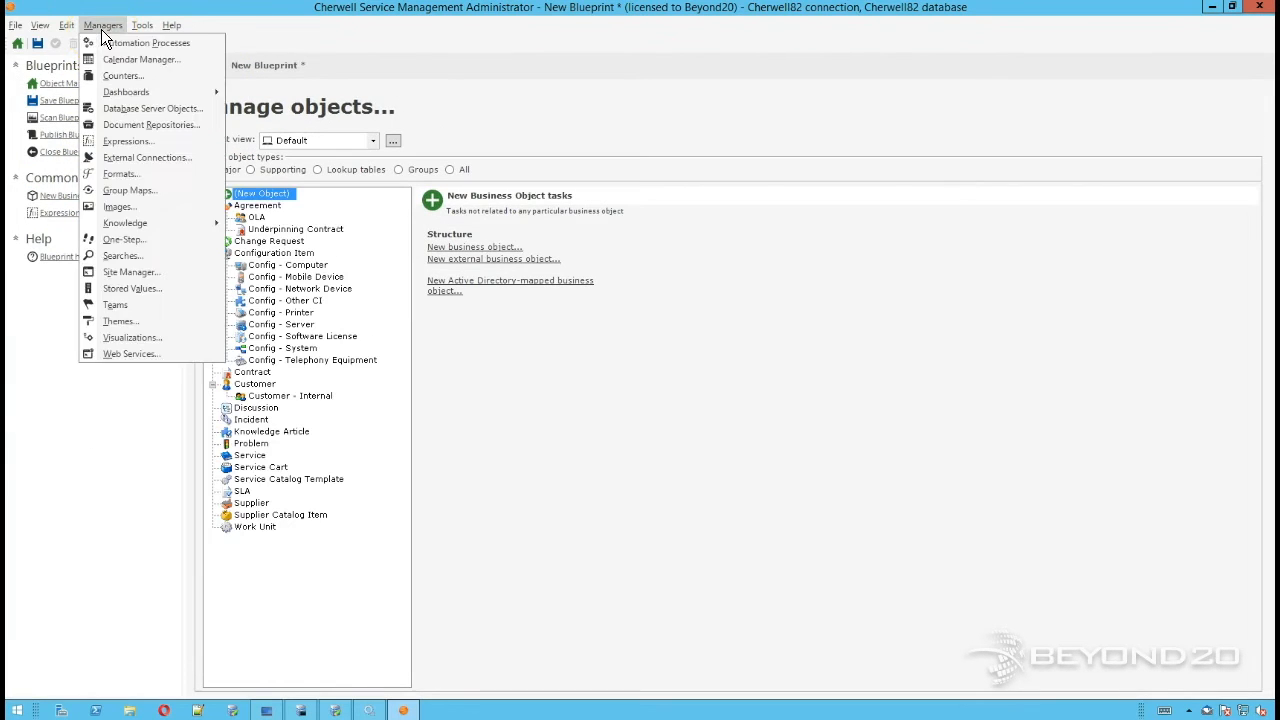
pyautogui.click(122, 240)
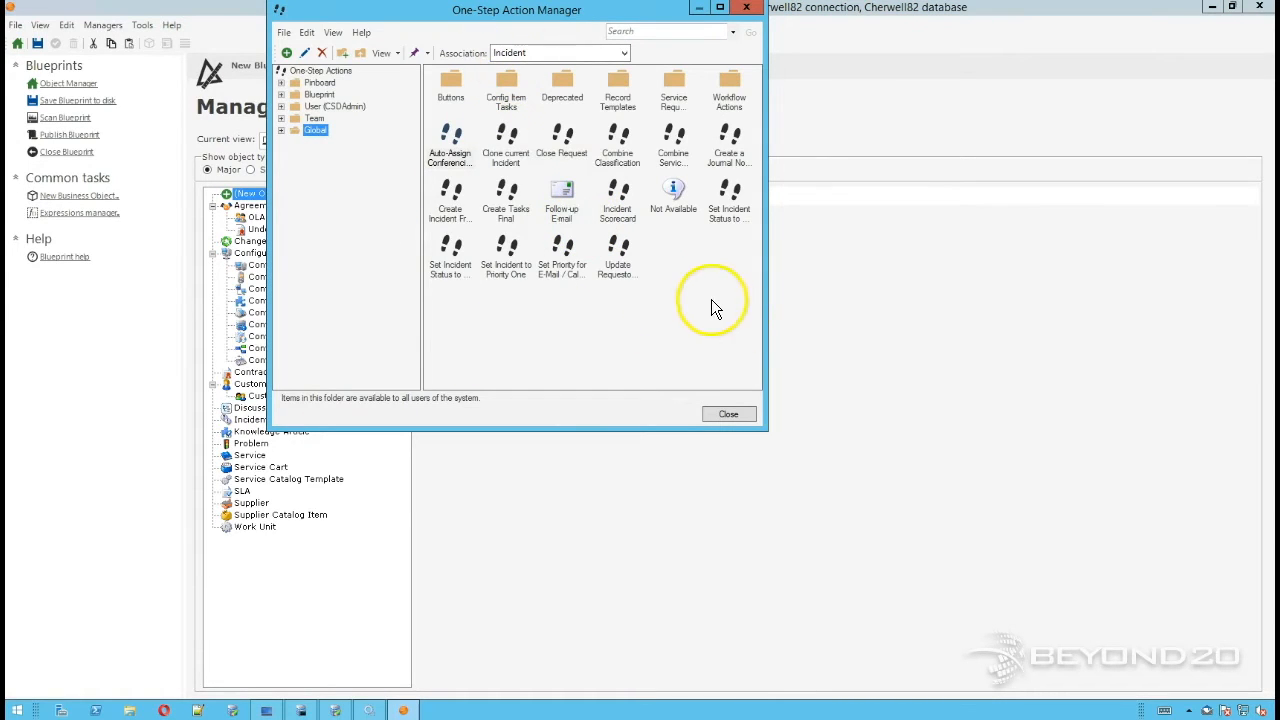
pyautogui.rightClick(676, 266)
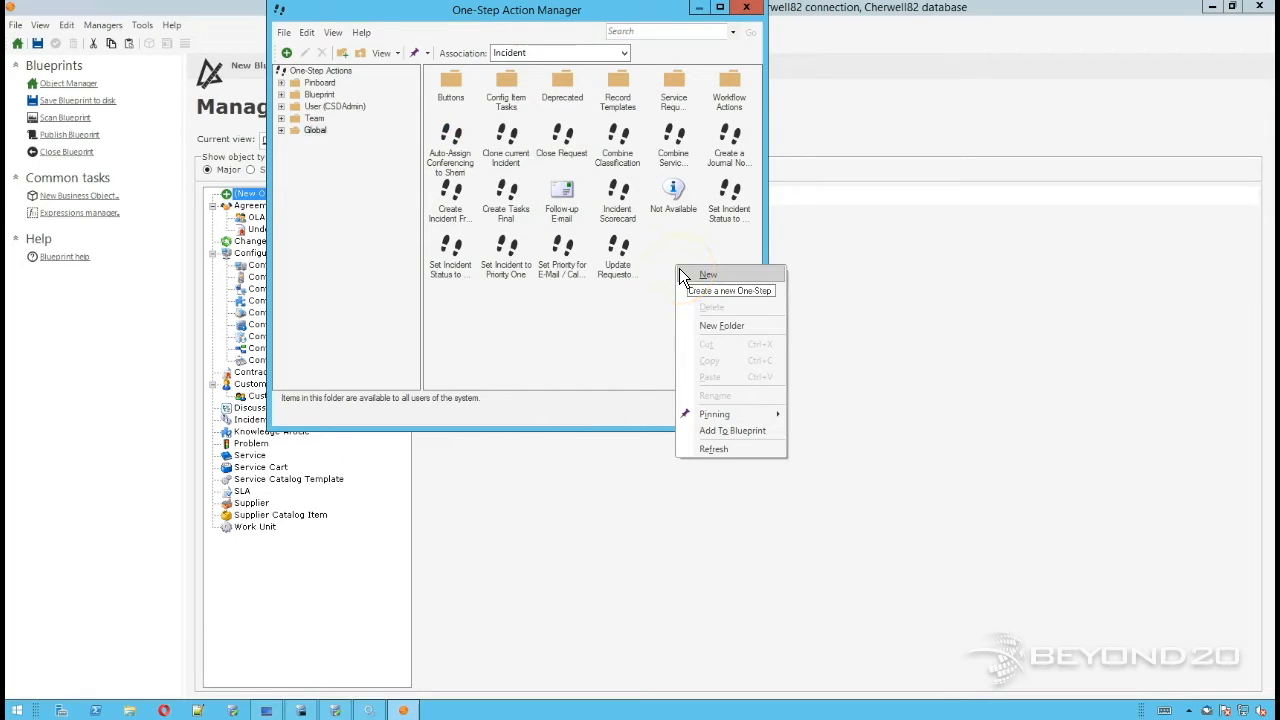
pyautogui.click(681, 272)
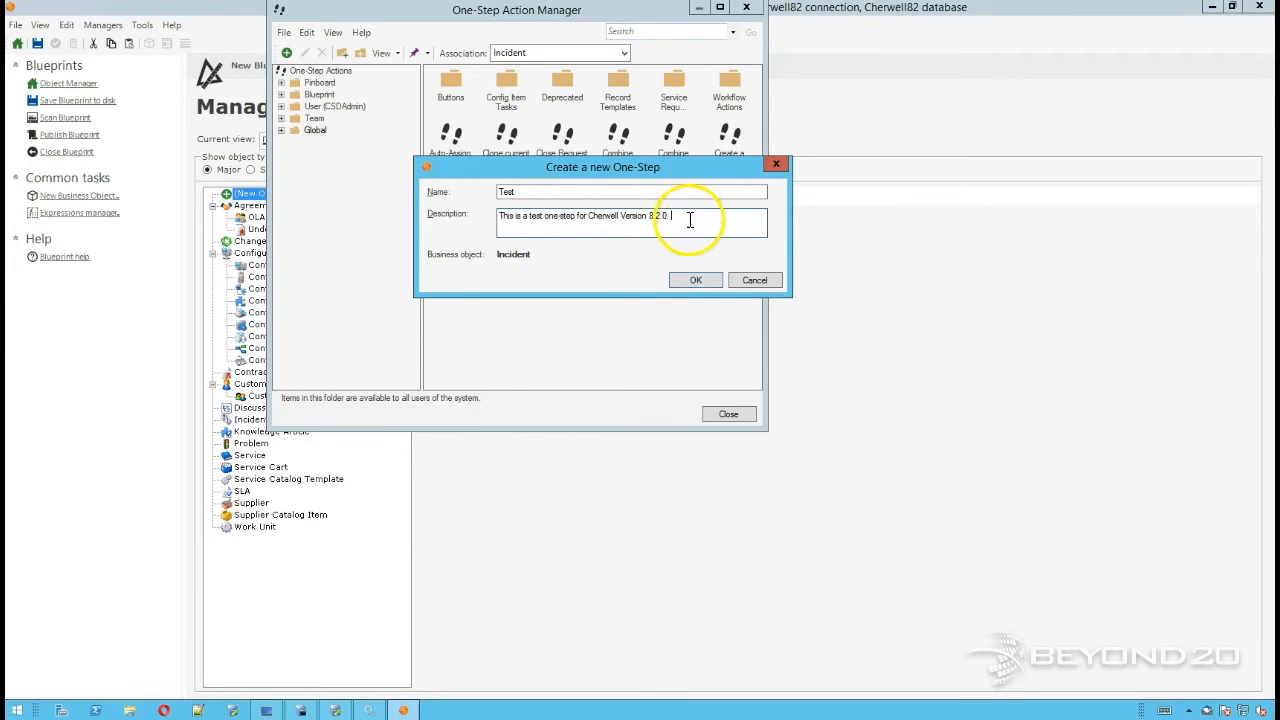
pyautogui.moveTo(686, 219); pyautogui.dragTo(434, 228)
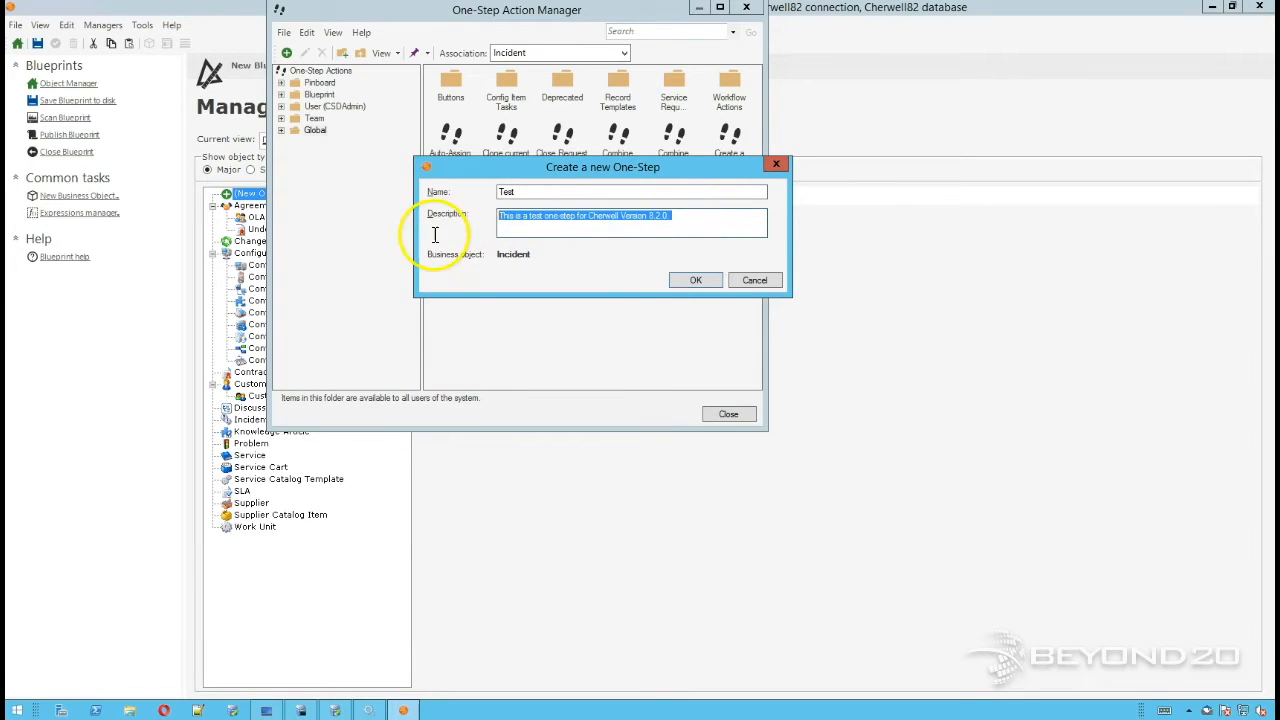
pyautogui.click(683, 279)
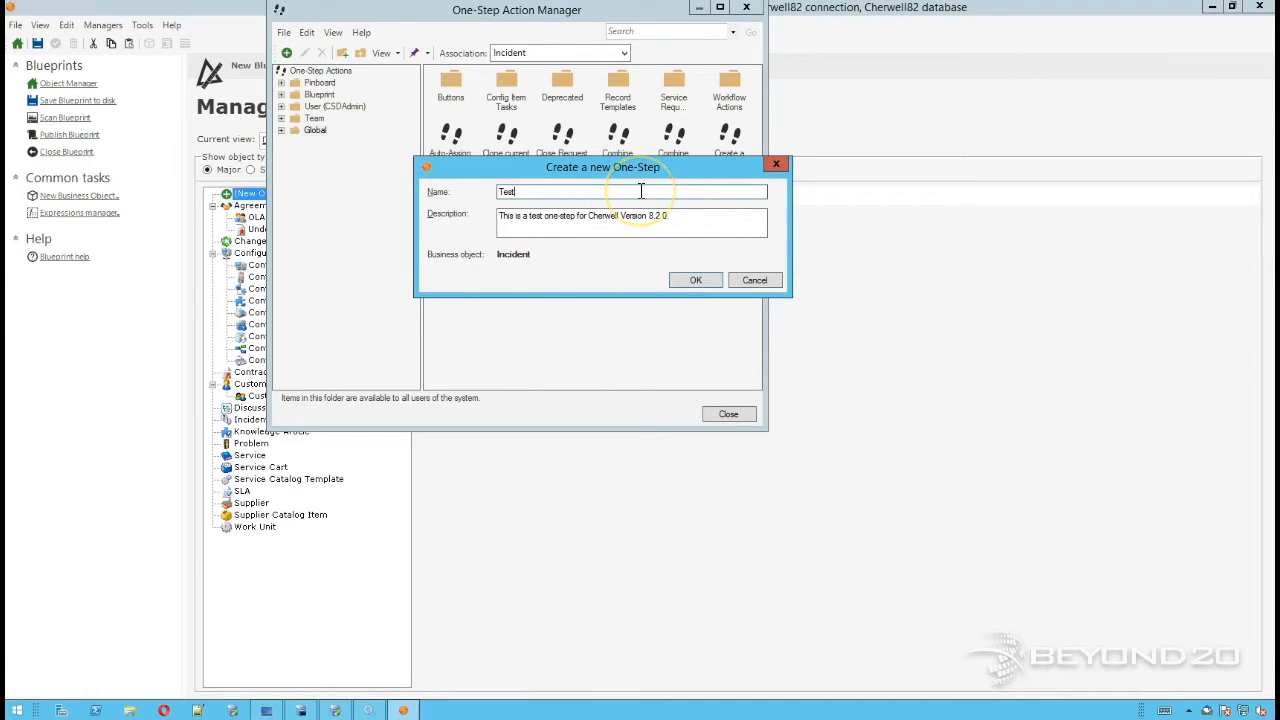
pyautogui.click(695, 280)
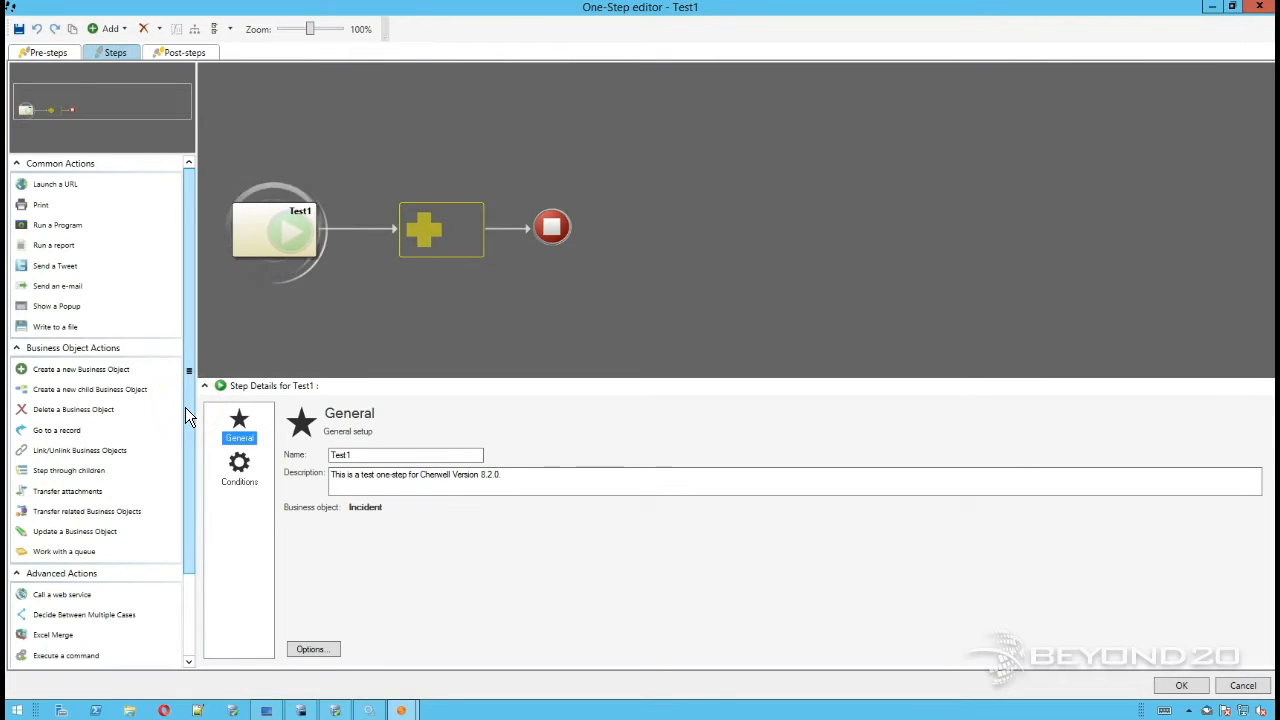
# - Add a Decide Between Multiple Cases action directly after the Test1 start step
pyautogui.moveTo(185, 407); pyautogui.dragTo(194, 510)
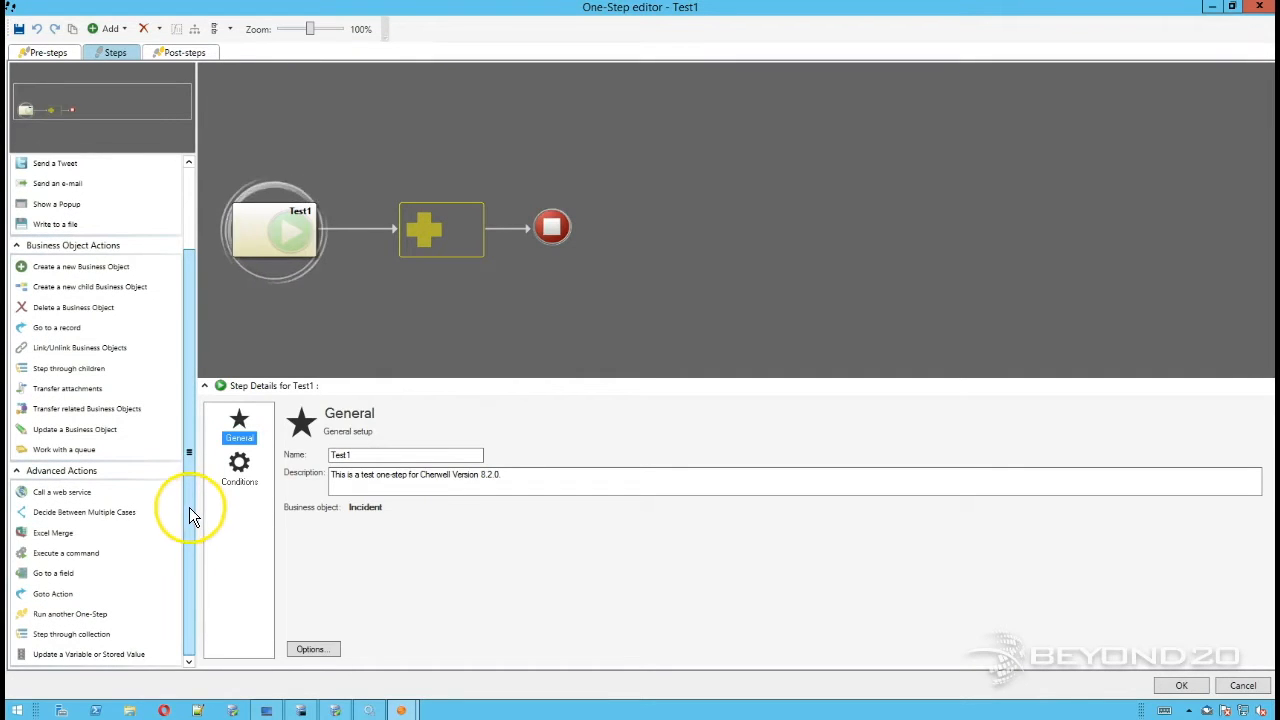
pyautogui.moveTo(190, 510); pyautogui.dragTo(180, 534)
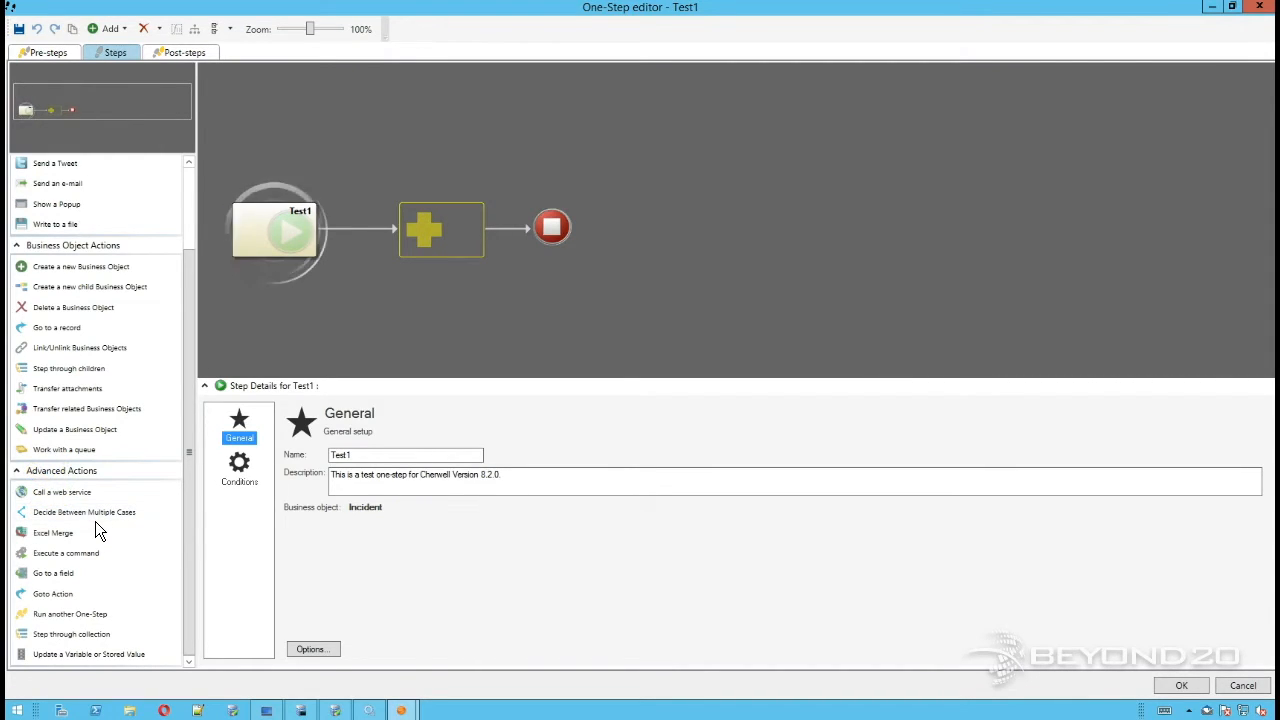
pyautogui.moveTo(65, 520); pyautogui.dragTo(420, 236)
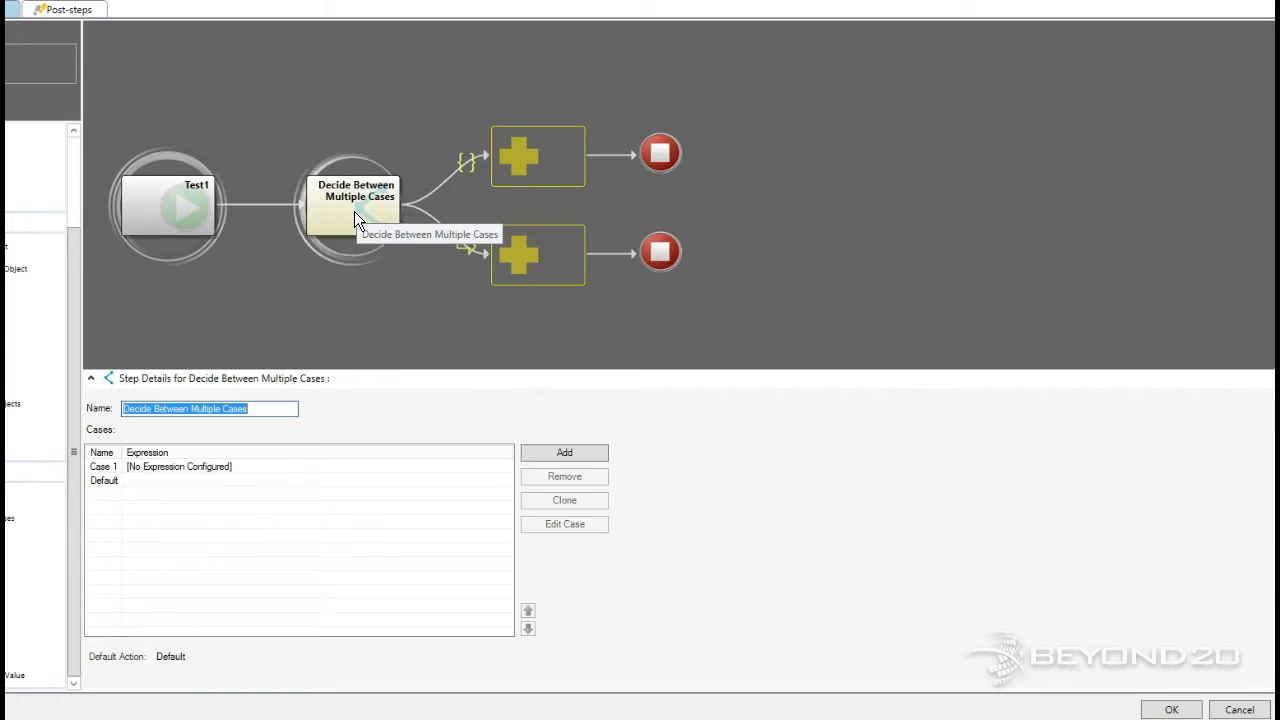
# - Open the condition of Case 1 in the Decide Between Multiple Cases step for editing
pyautogui.click(274, 318)
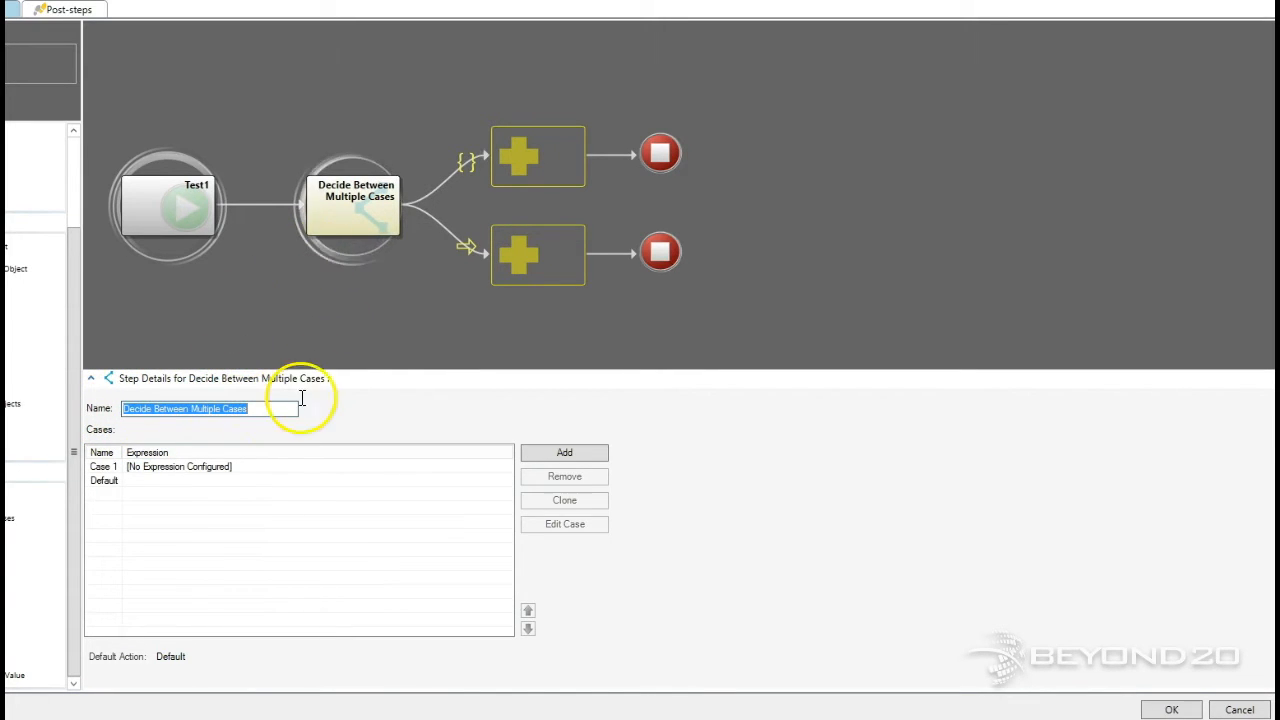
pyautogui.click(175, 468)
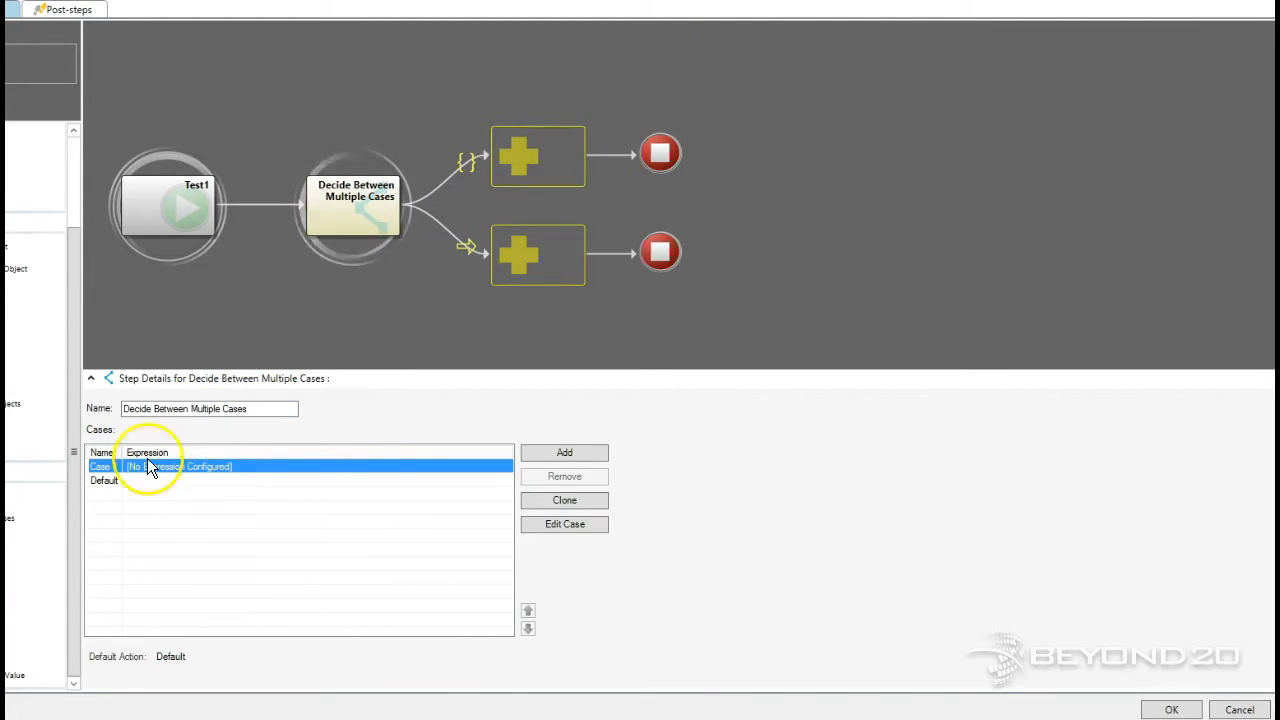
pyautogui.click(110, 481)
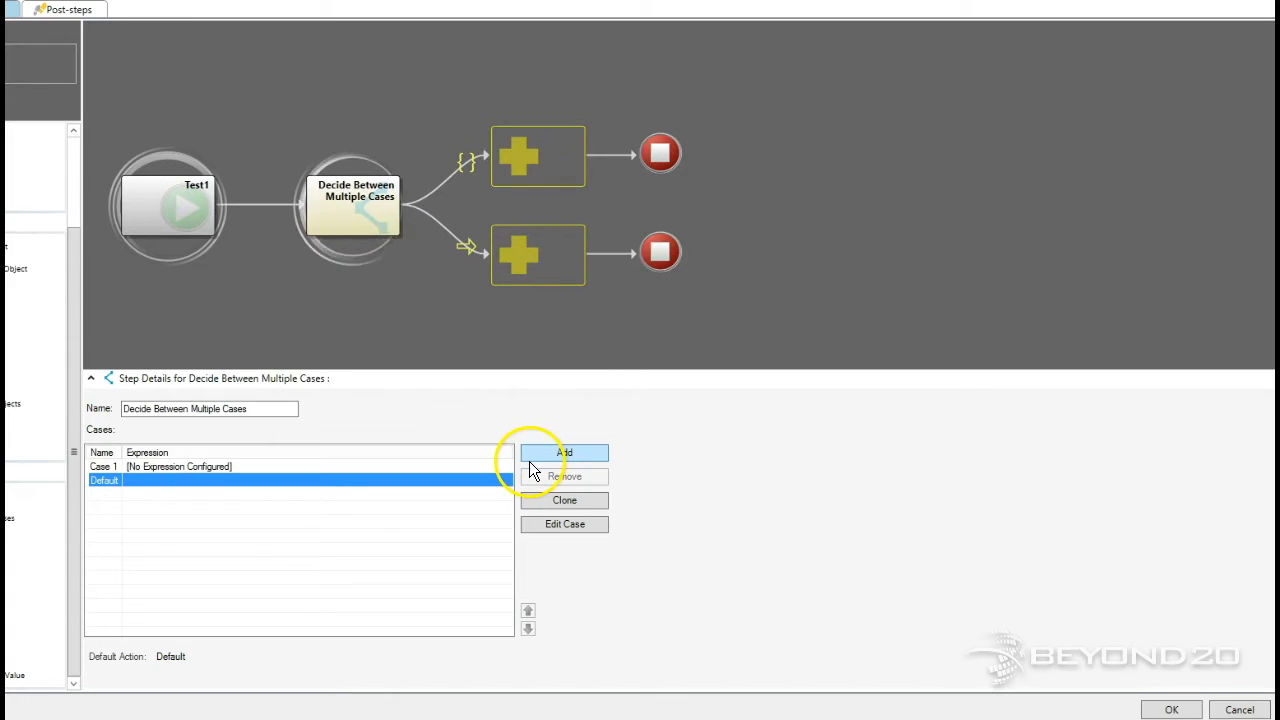
pyautogui.click(141, 466)
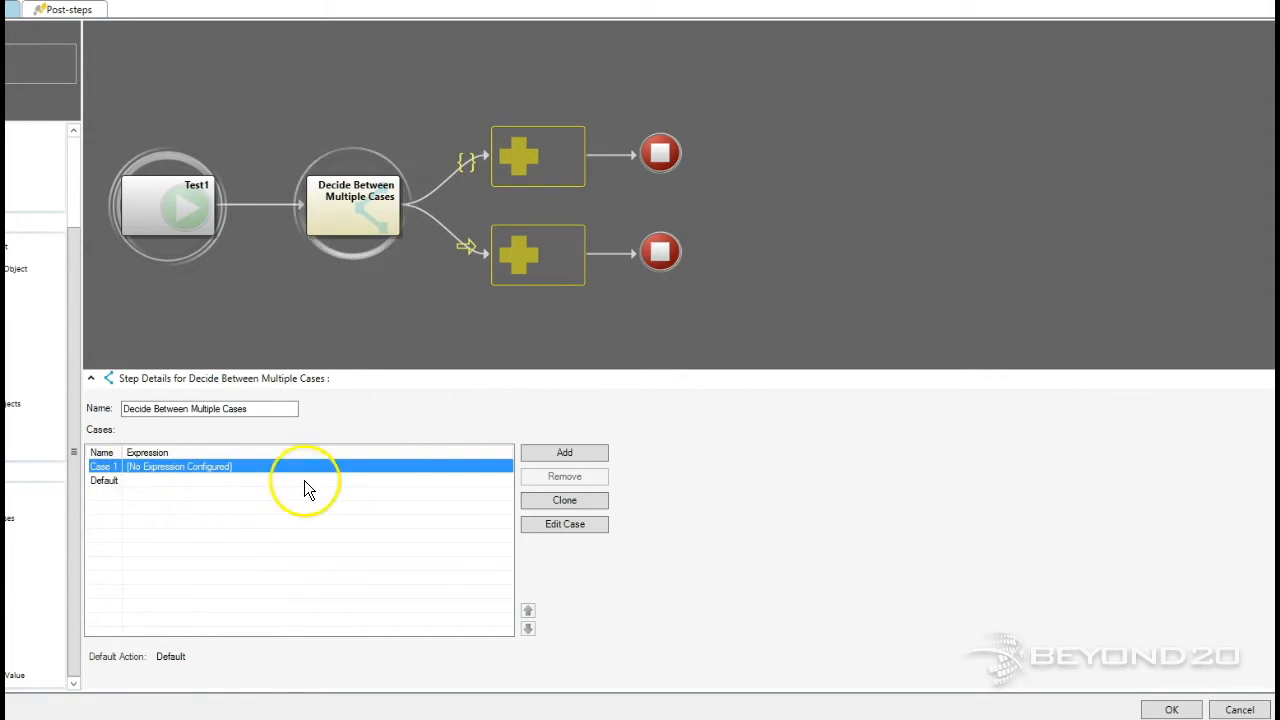
pyautogui.click(538, 525)
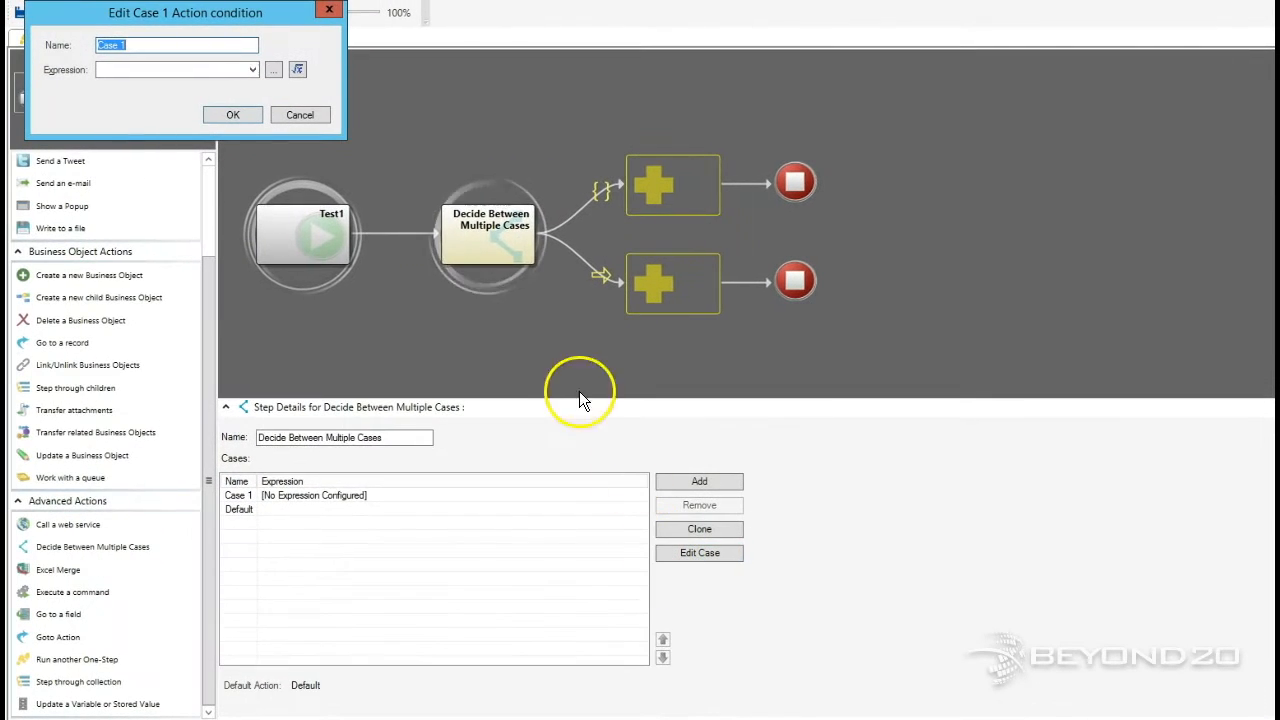
pyautogui.click(149, 66)
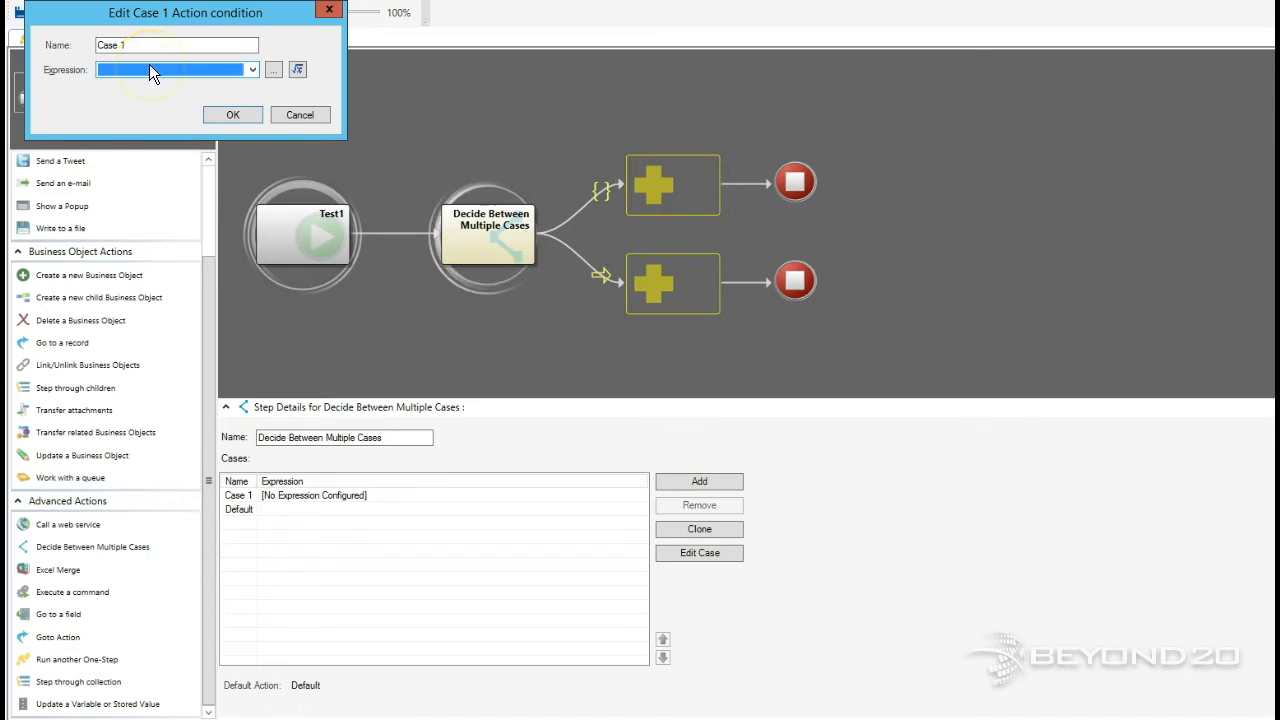
pyautogui.click(298, 69)
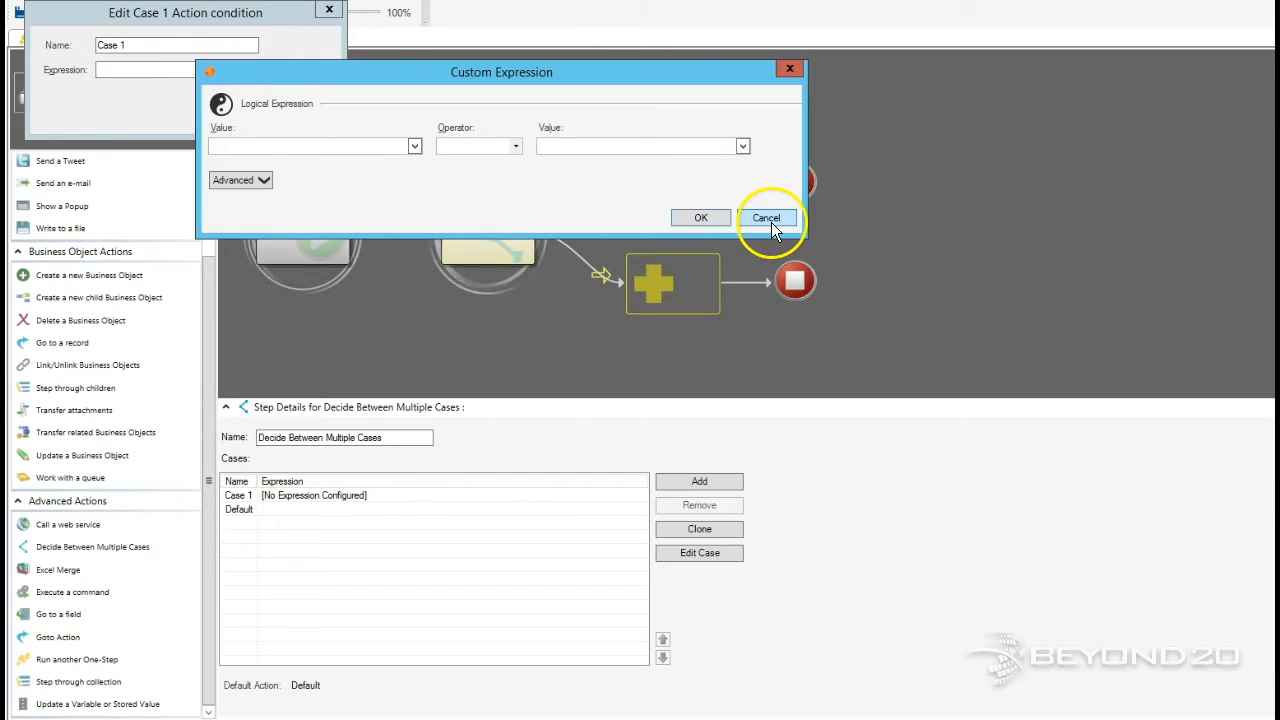
pyautogui.click(766, 218)
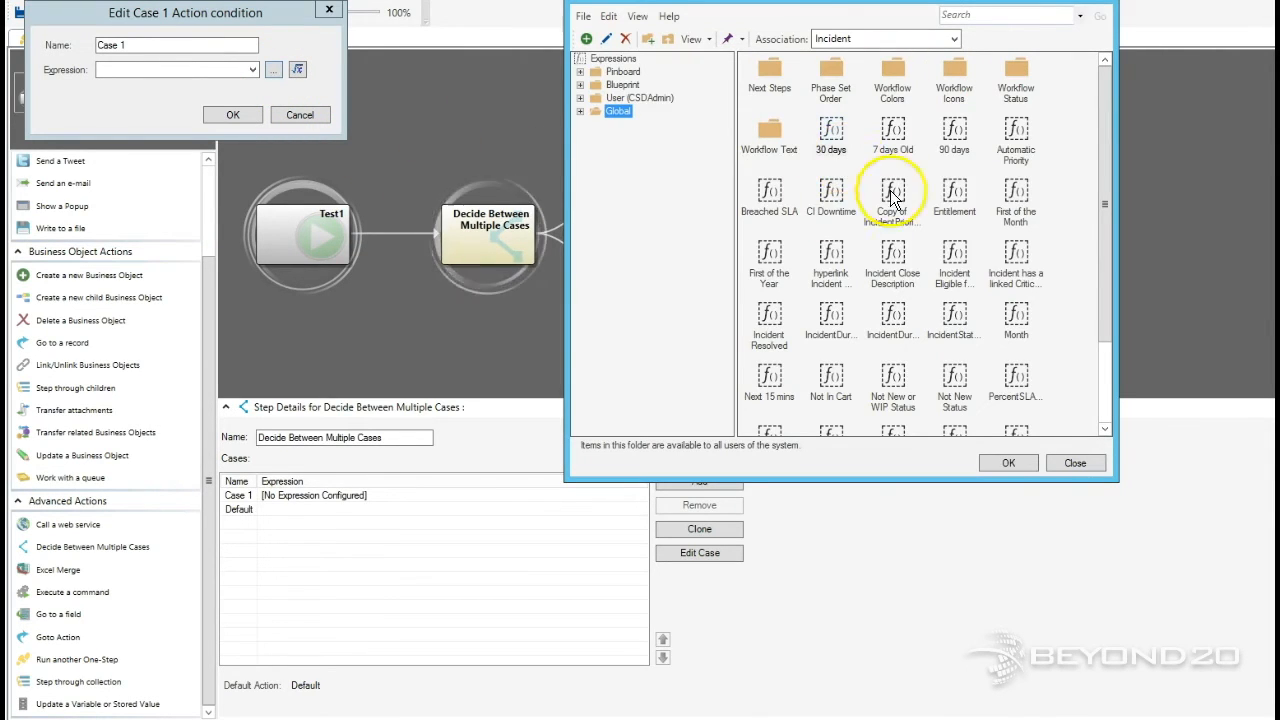
pyautogui.click(1071, 467)
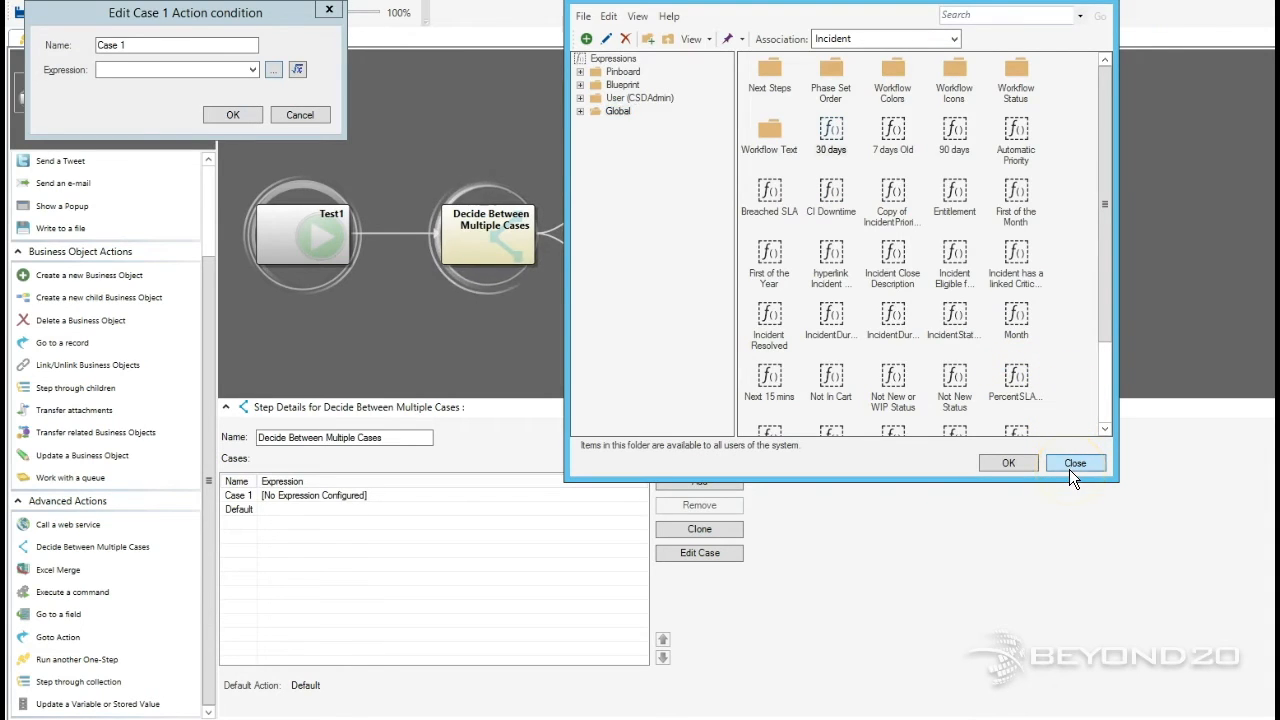
# - Start a custom expression for Case 1 with the Current System stored value as its first value
pyautogui.click(297, 69)
pyautogui.click(413, 147)
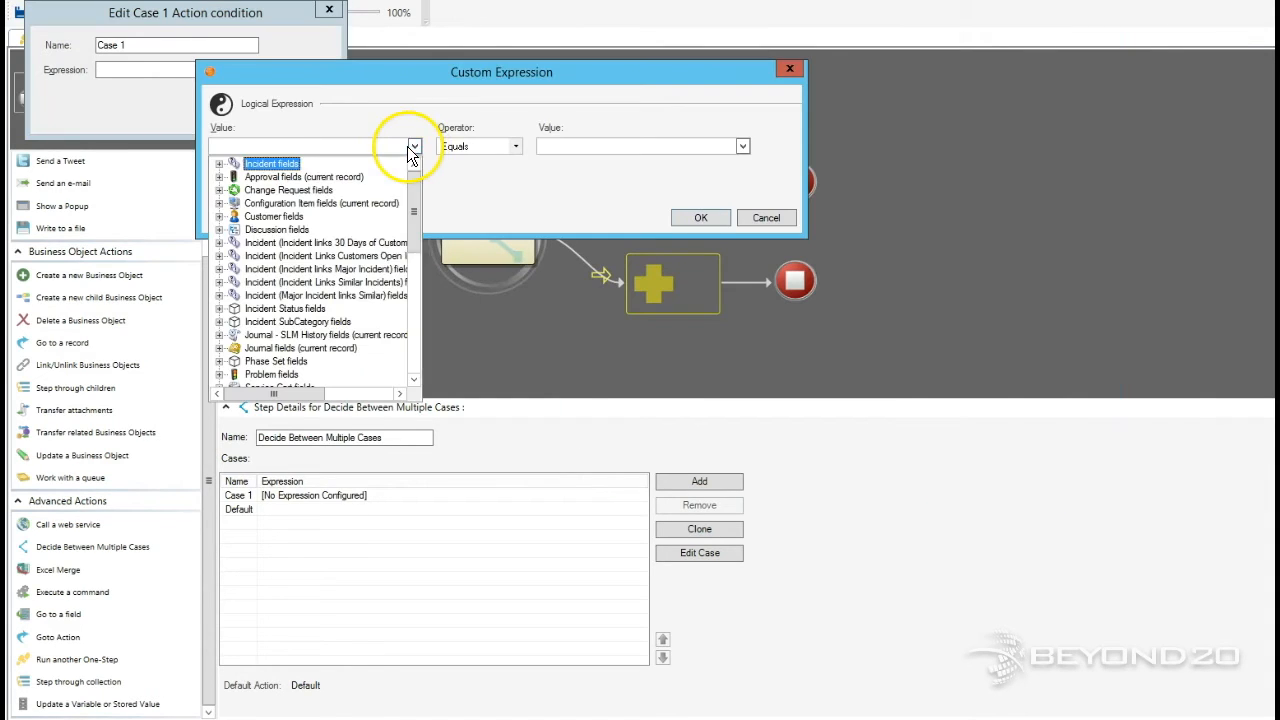
pyautogui.scroll(-15, 360, 191)
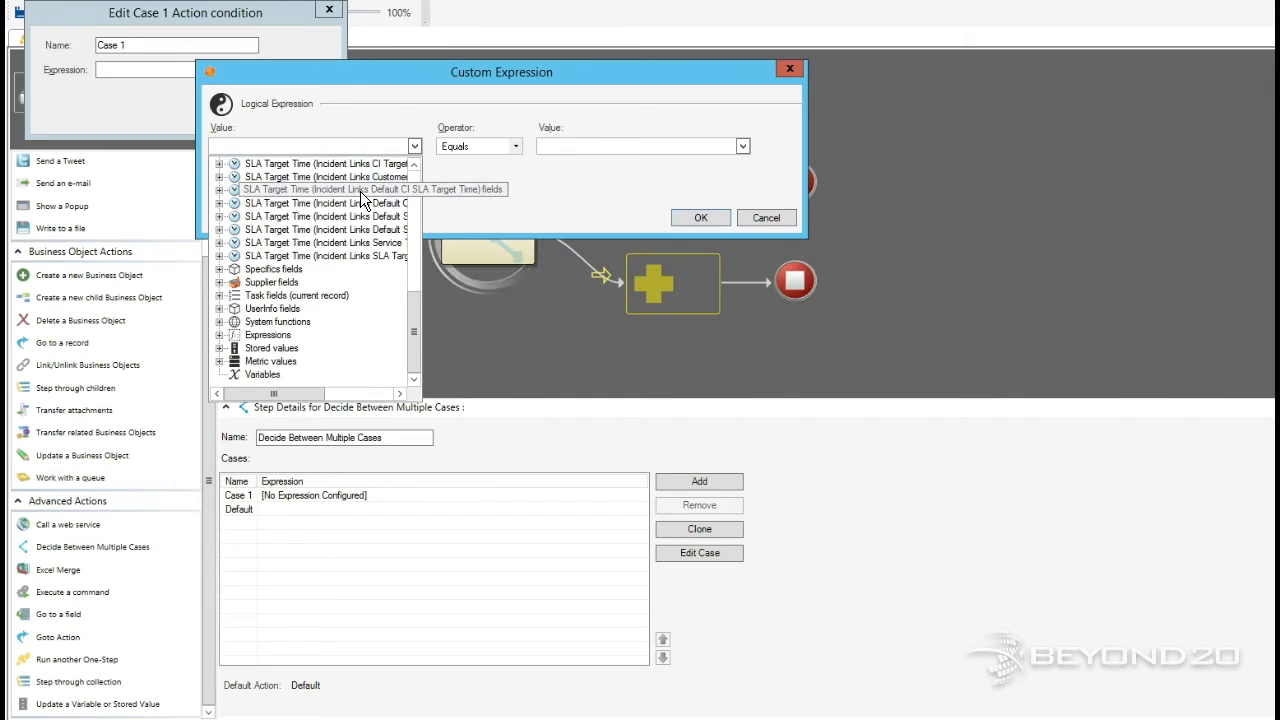
pyautogui.doubleClick(247, 348)
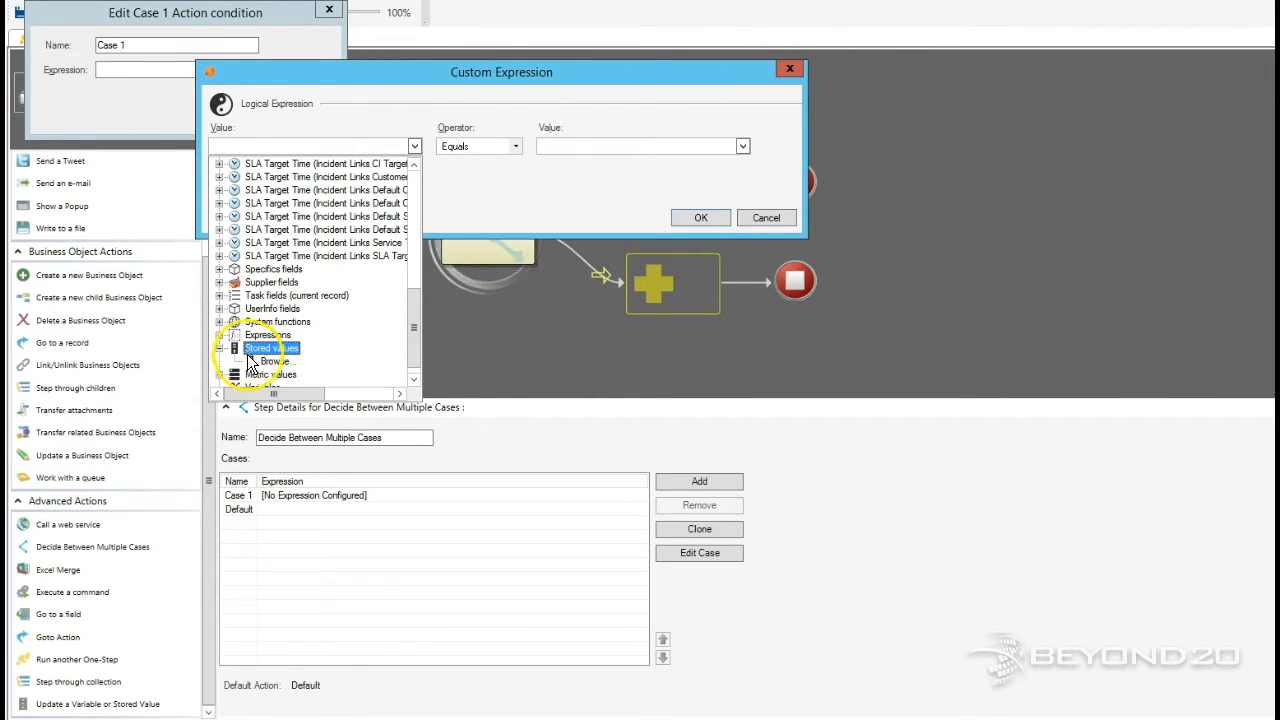
pyautogui.click(265, 362)
pyautogui.click(501, 198)
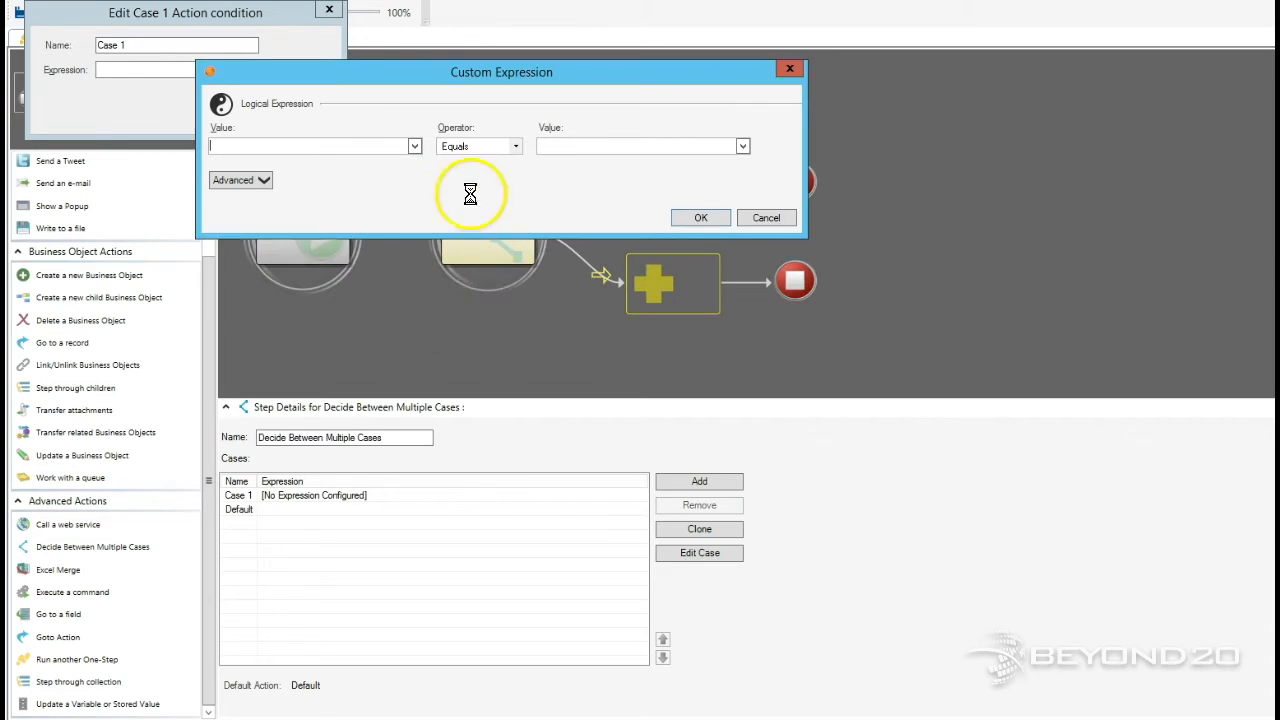
pyautogui.click(661, 349)
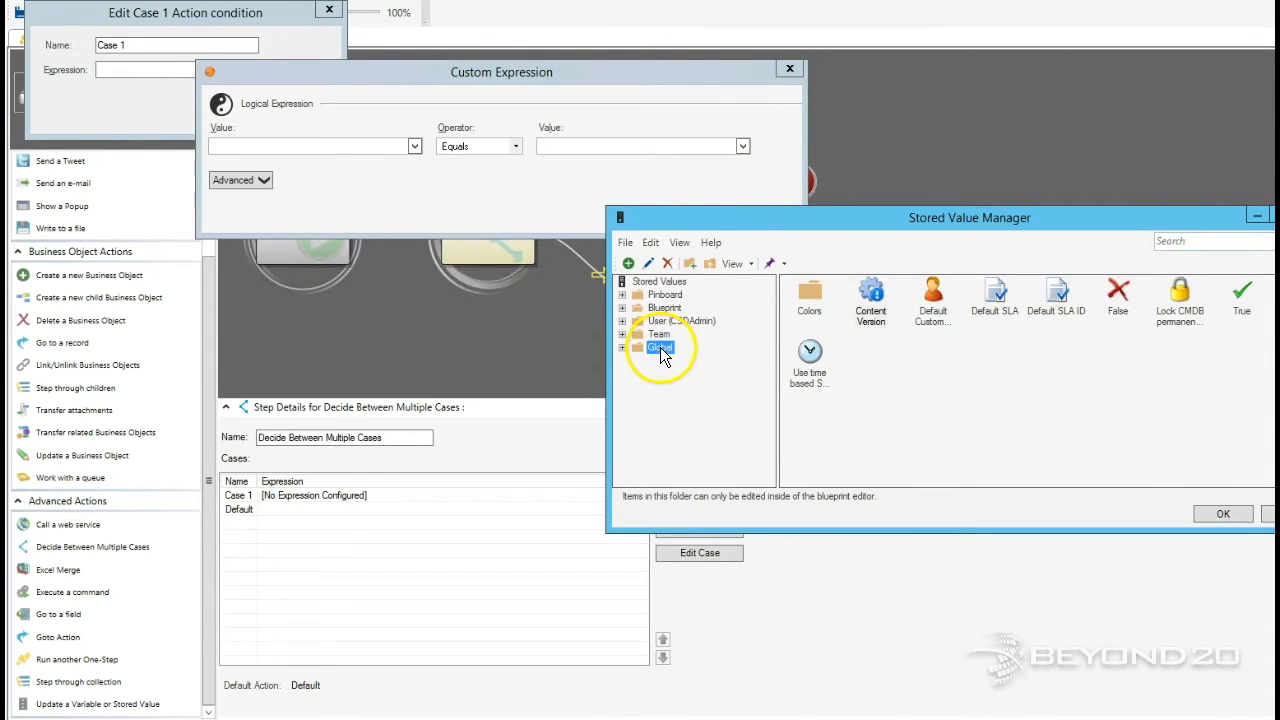
pyautogui.doubleClick(1035, 300)
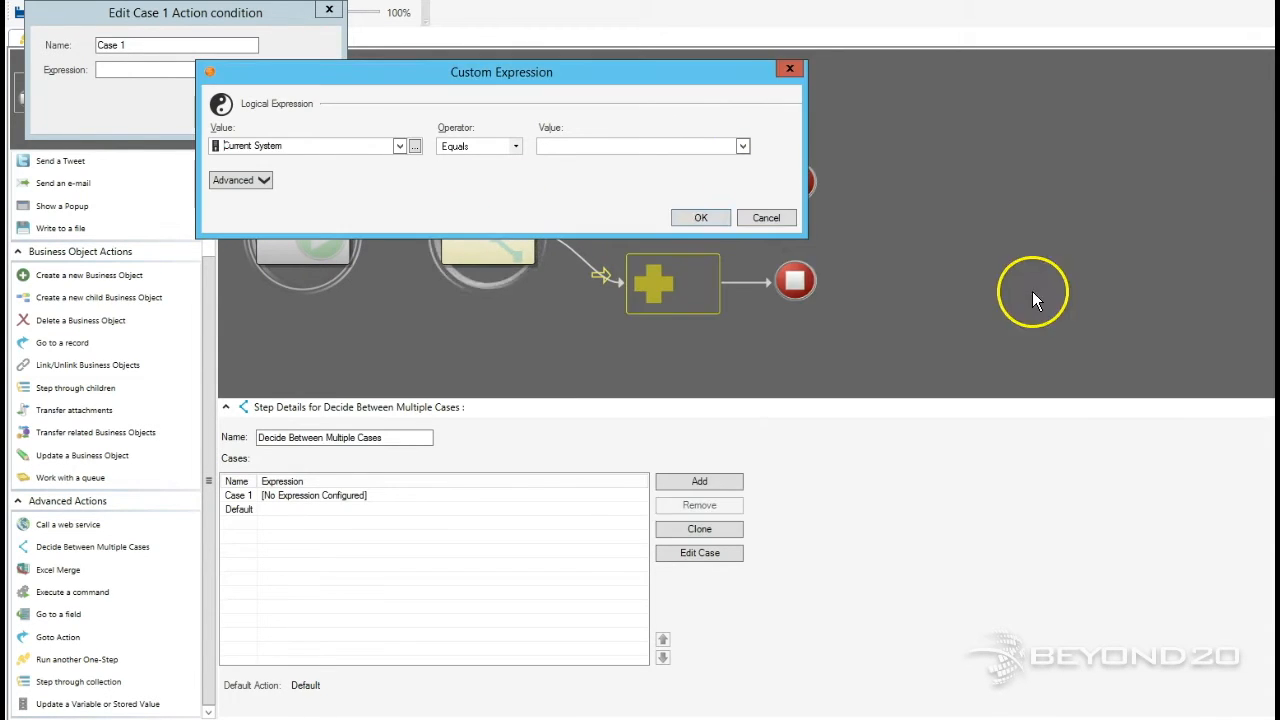
# - Set the comparison value of the Case 1 expression to DEV and accept the case condition
pyautogui.write('DEV')
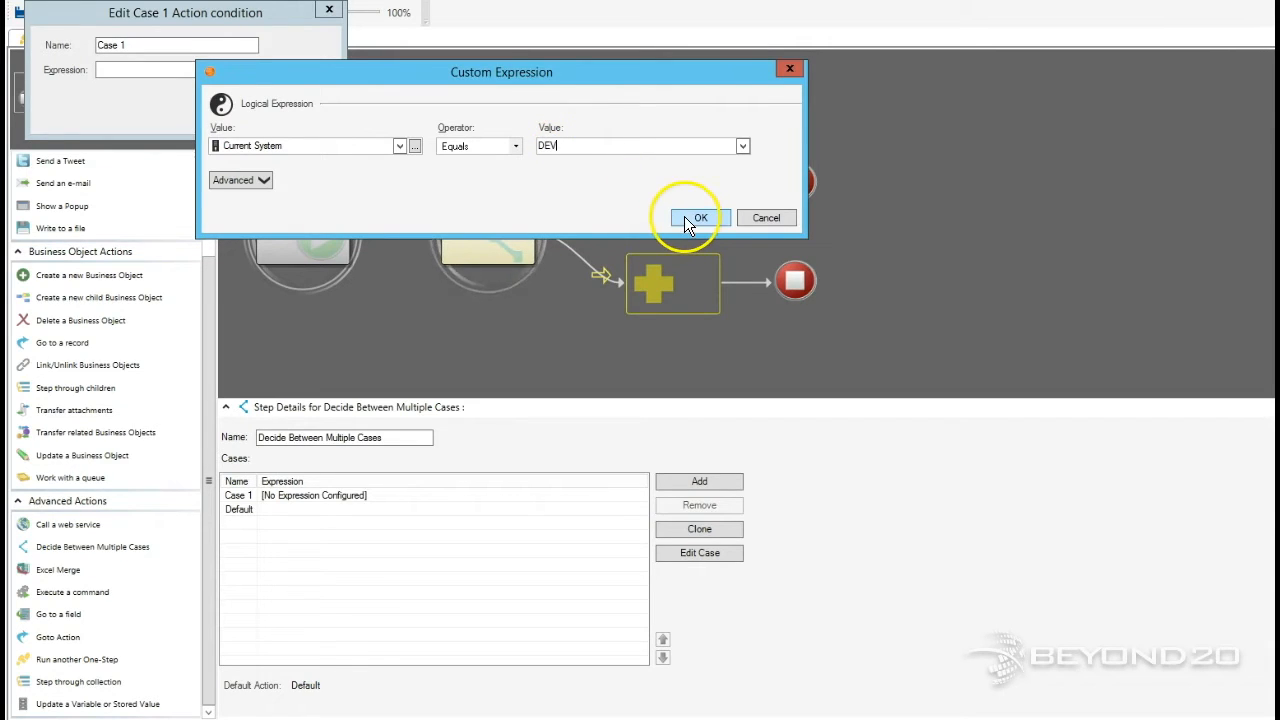
pyautogui.click(684, 216)
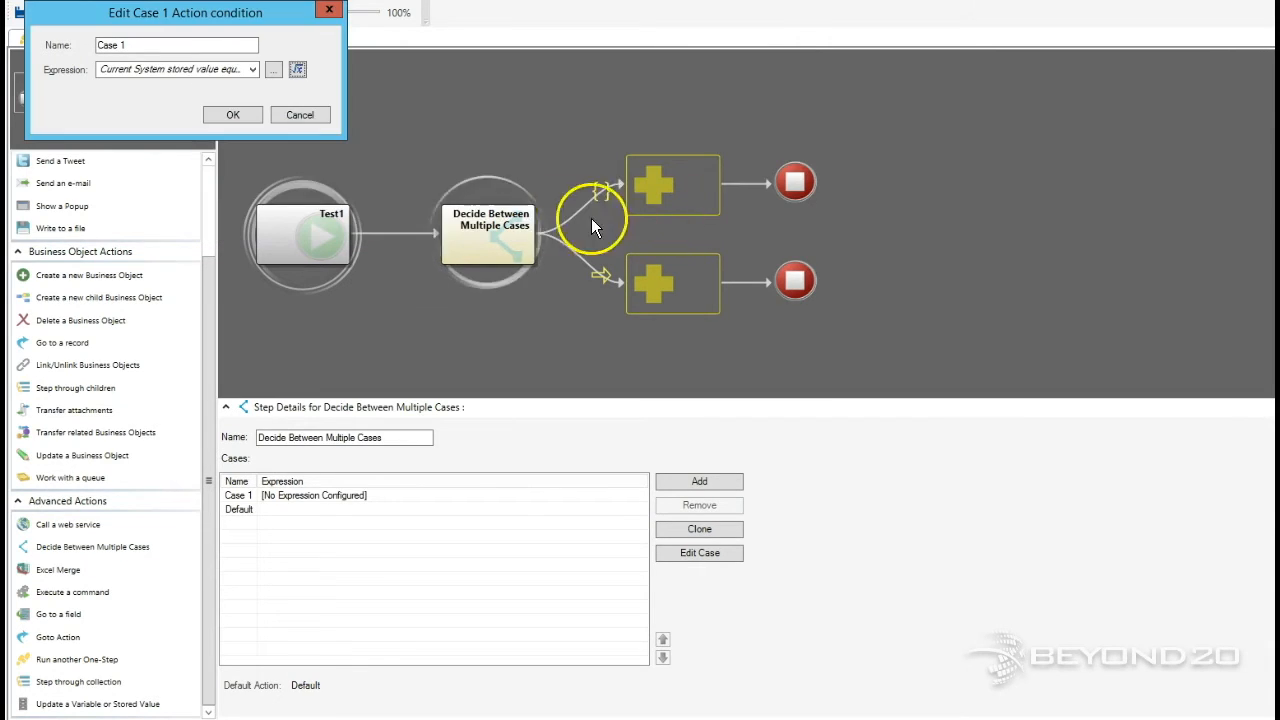
pyautogui.click(218, 115)
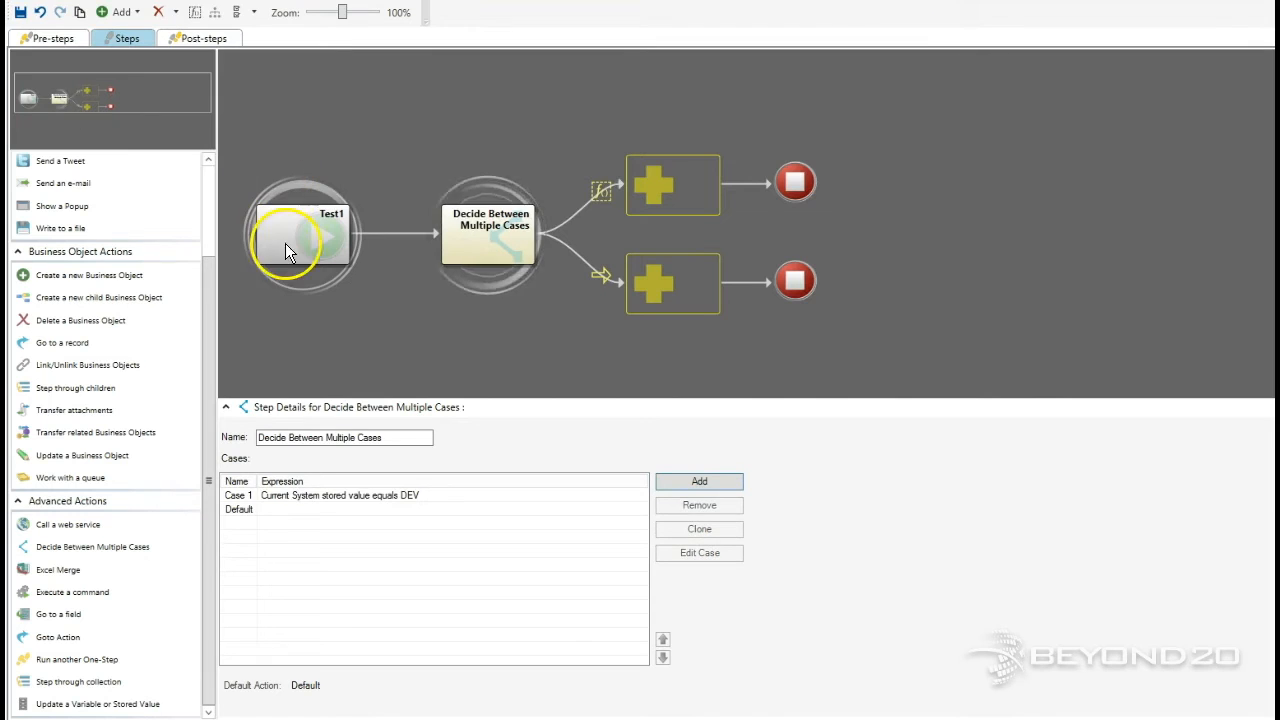
# - Add an Update a Business Object action to the Case 1 branch, followed by a Show a Popup action
pyautogui.click(236, 496)
pyautogui.moveTo(90, 432); pyautogui.dragTo(670, 185)
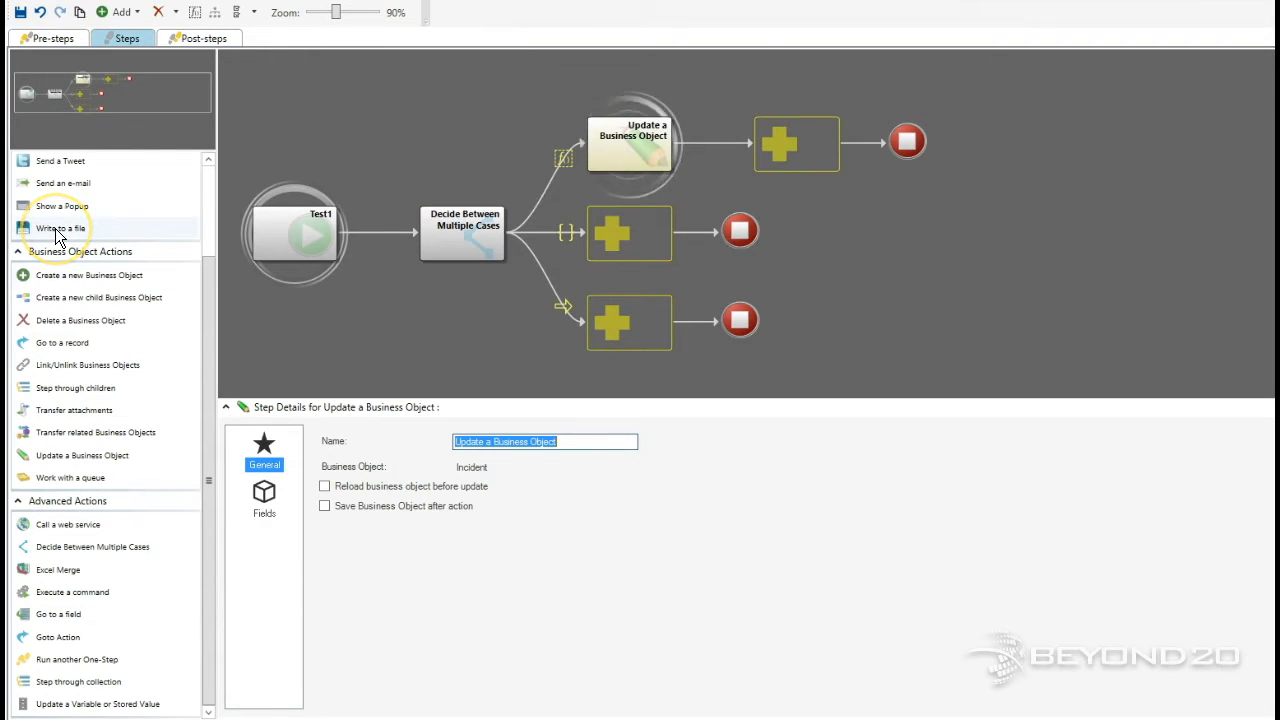
pyautogui.moveTo(61, 212); pyautogui.dragTo(801, 140)
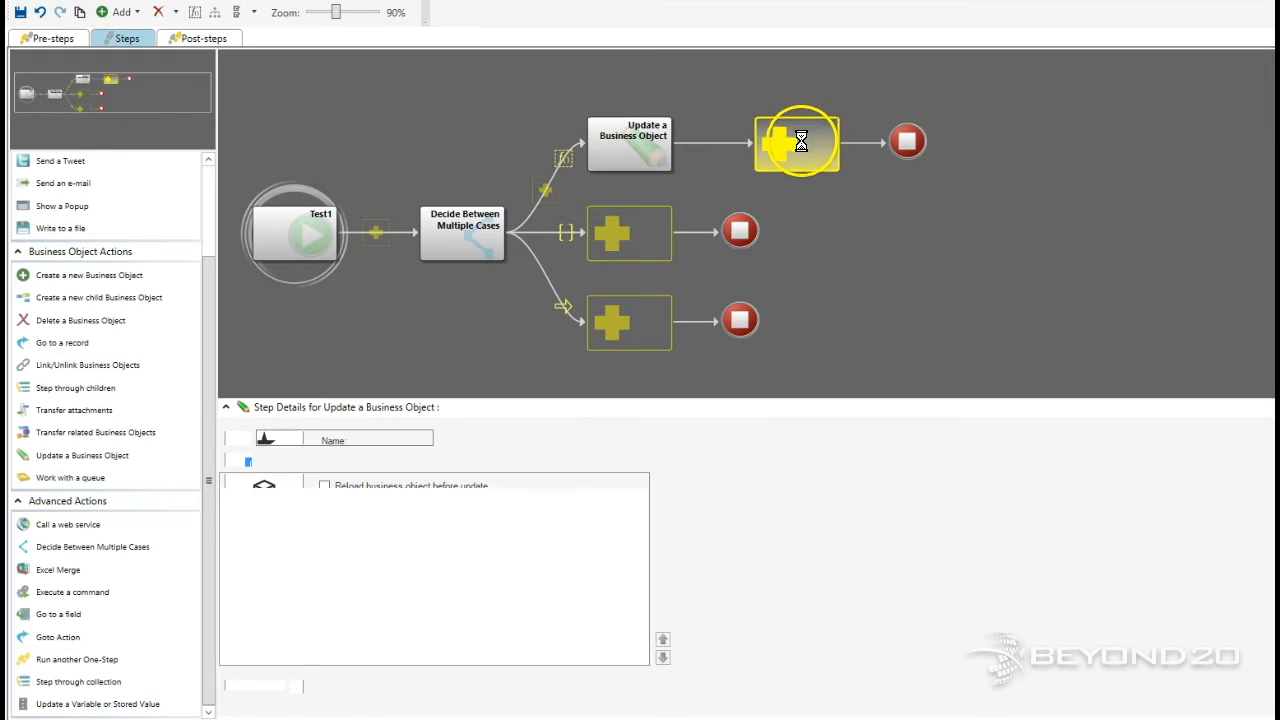
# - Add a Create a new child Business Object action to the Case 2 branch of the decision
pyautogui.click(440, 245)
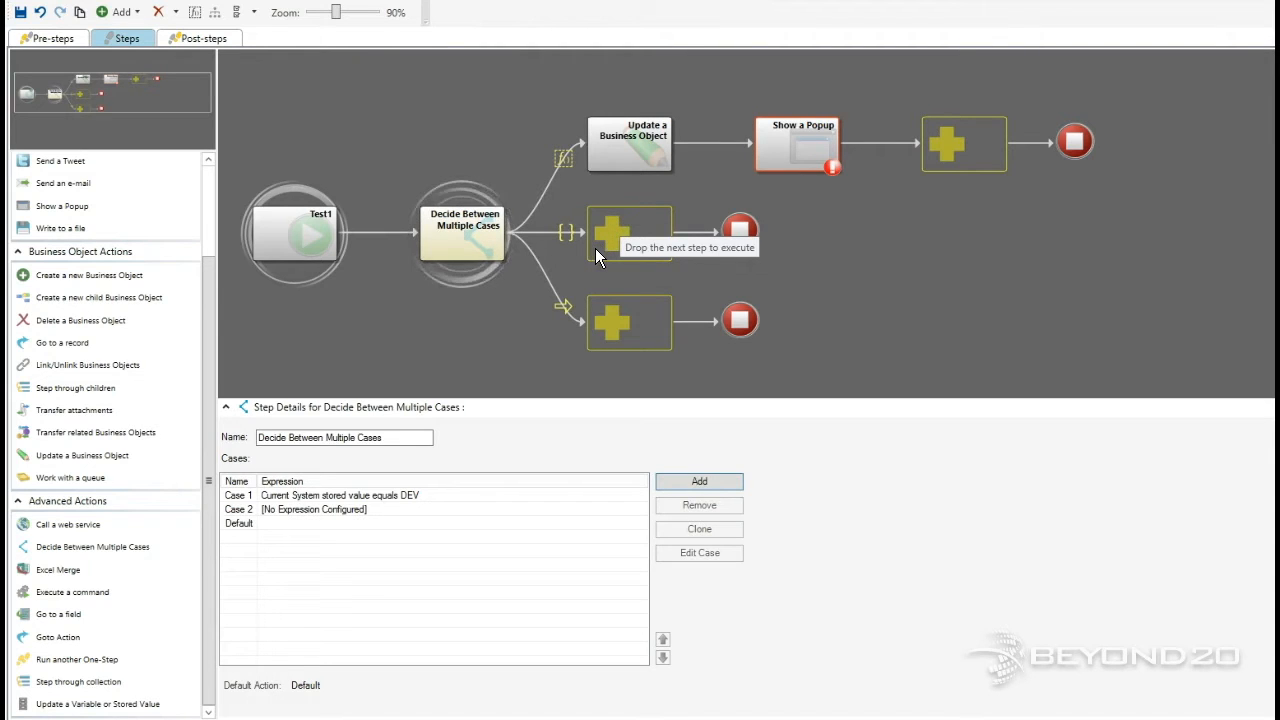
pyautogui.moveTo(68, 303); pyautogui.dragTo(612, 225)
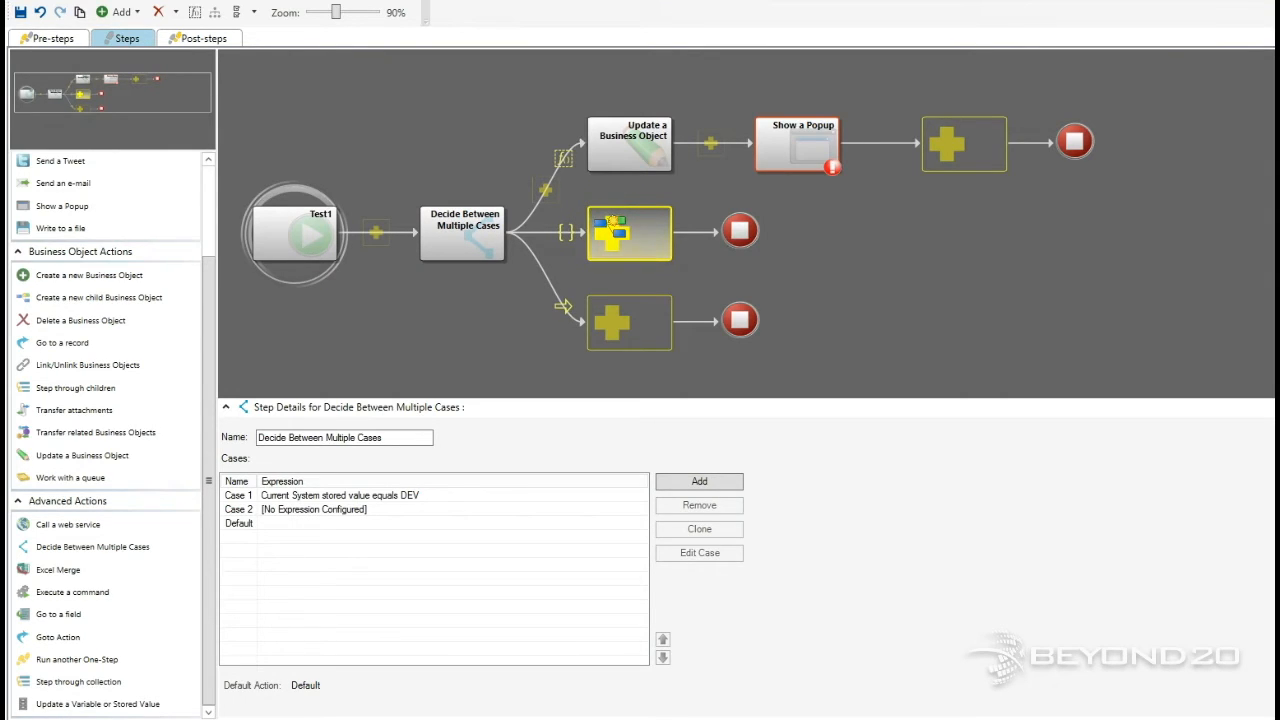
pyautogui.moveTo(612, 225); pyautogui.dragTo(610, 226)
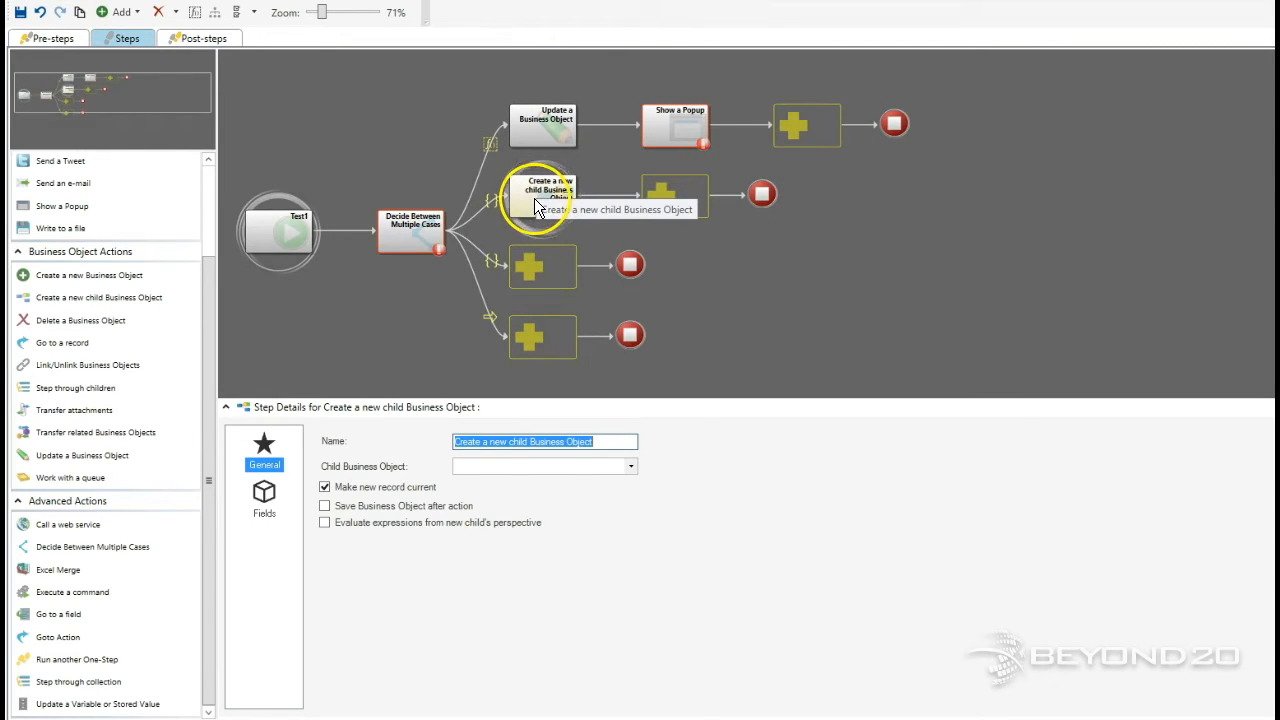
# - Examine the error marker on the Decide Between Multiple Cases step's cases and reopen the details of the Create a new child Business Object step
pyautogui.click(407, 245)
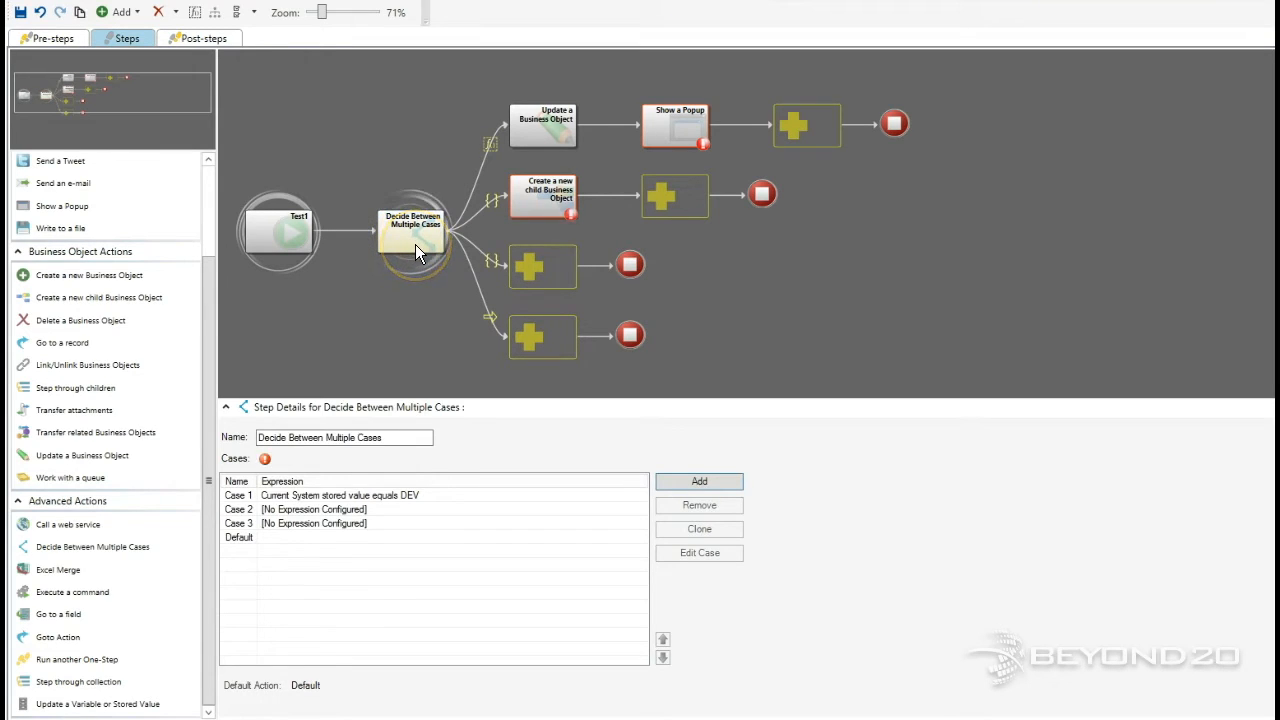
pyautogui.moveTo(266, 460)
pyautogui.click(456, 276)
pyautogui.click(533, 206)
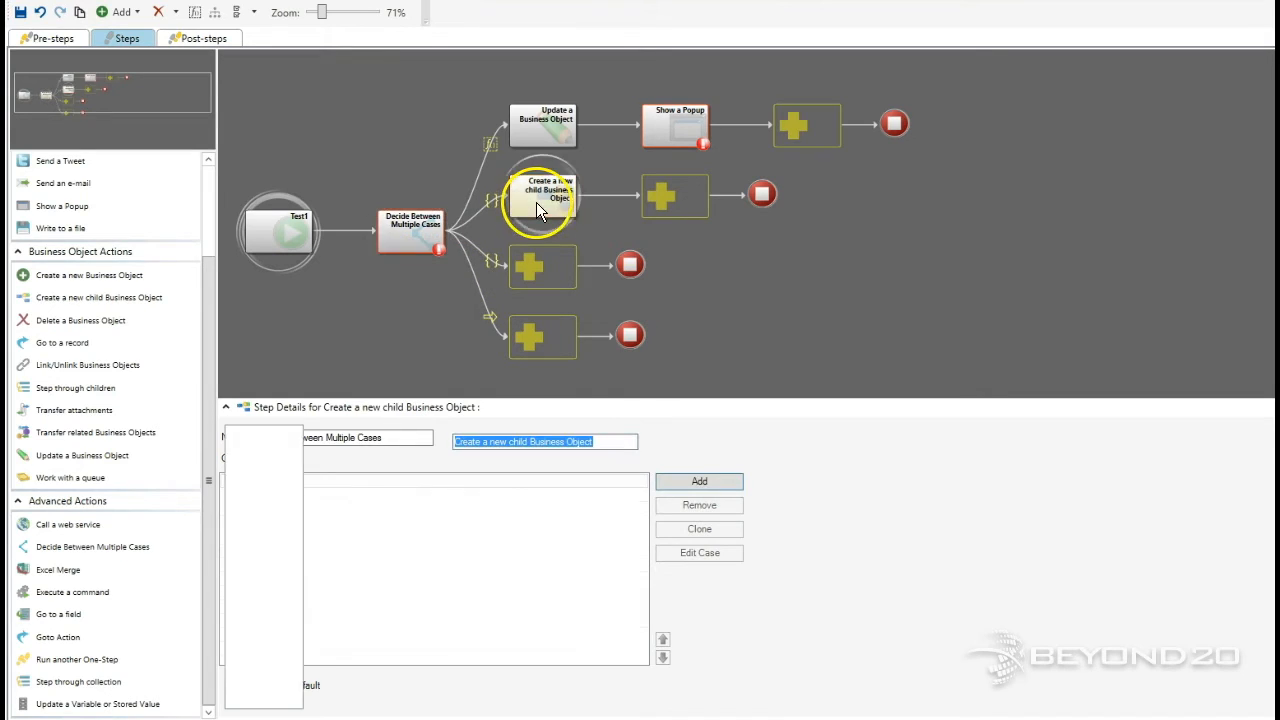
# - Delete the Create a new child Business Object action from the Case 2 branch and remove Case 3 from the decision
pyautogui.rightClick(537, 208)
pyautogui.click(551, 292)
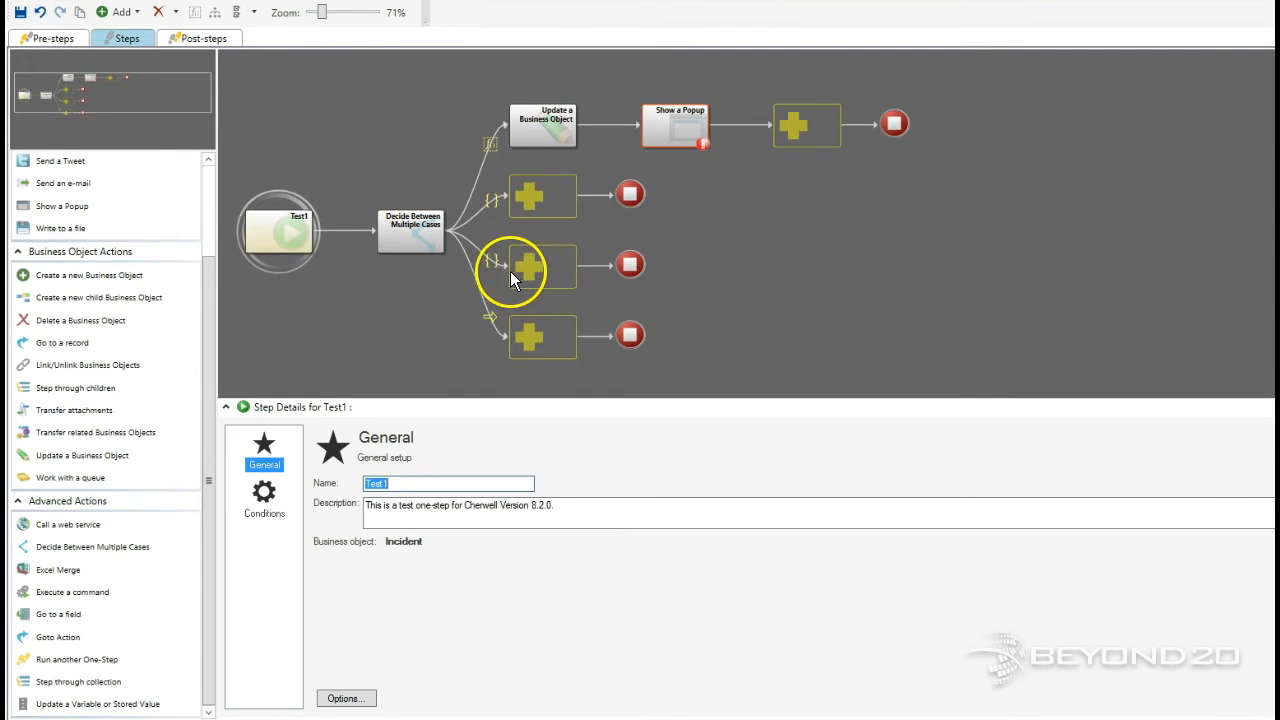
pyautogui.click(413, 240)
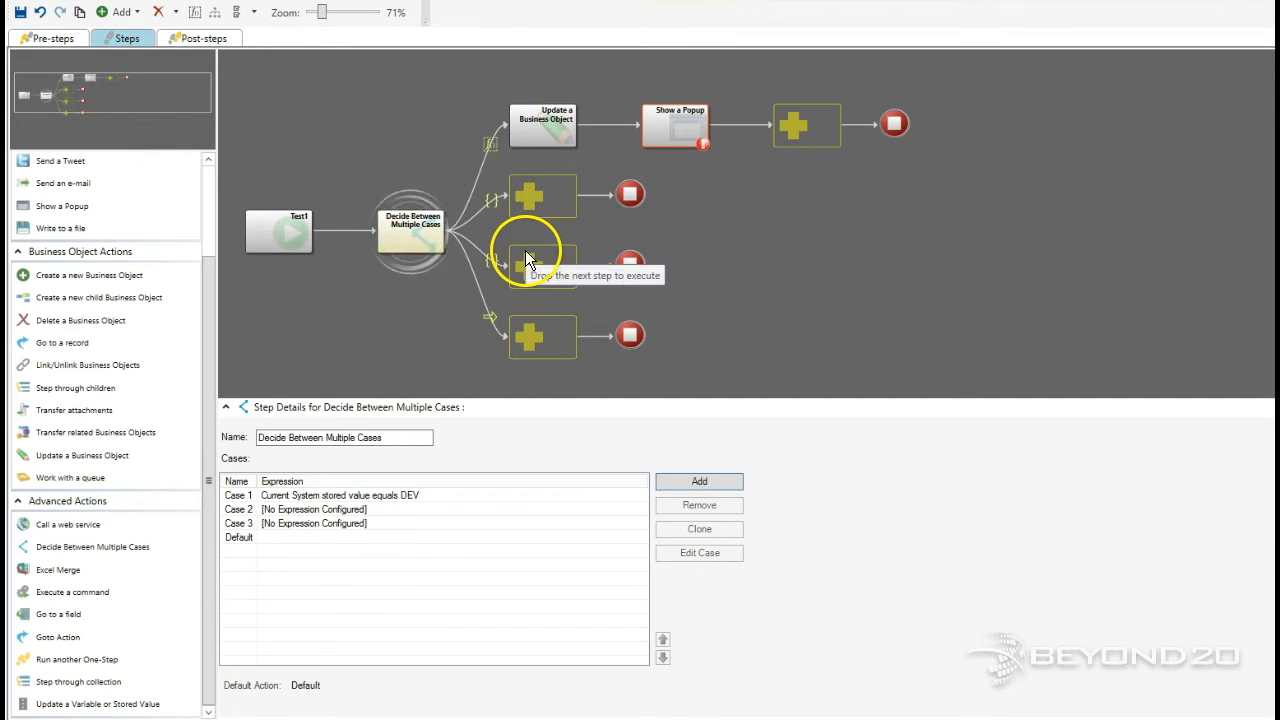
pyautogui.click(337, 524)
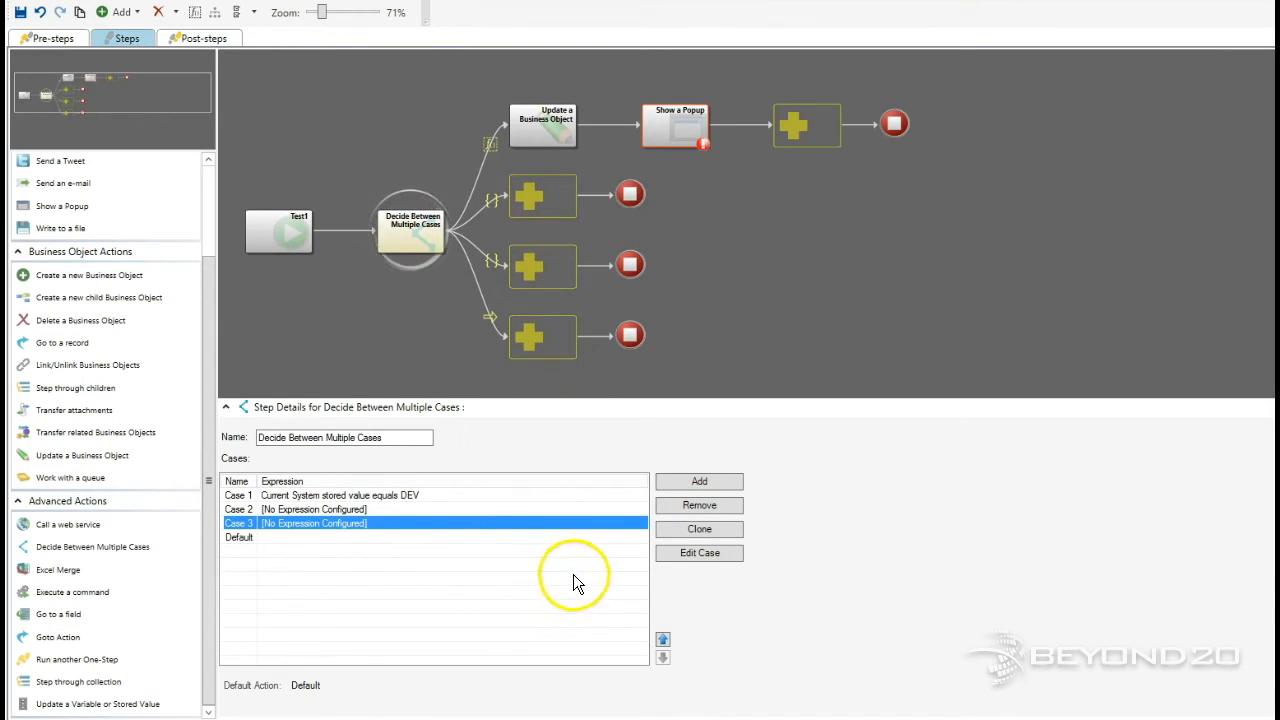
pyautogui.click(678, 506)
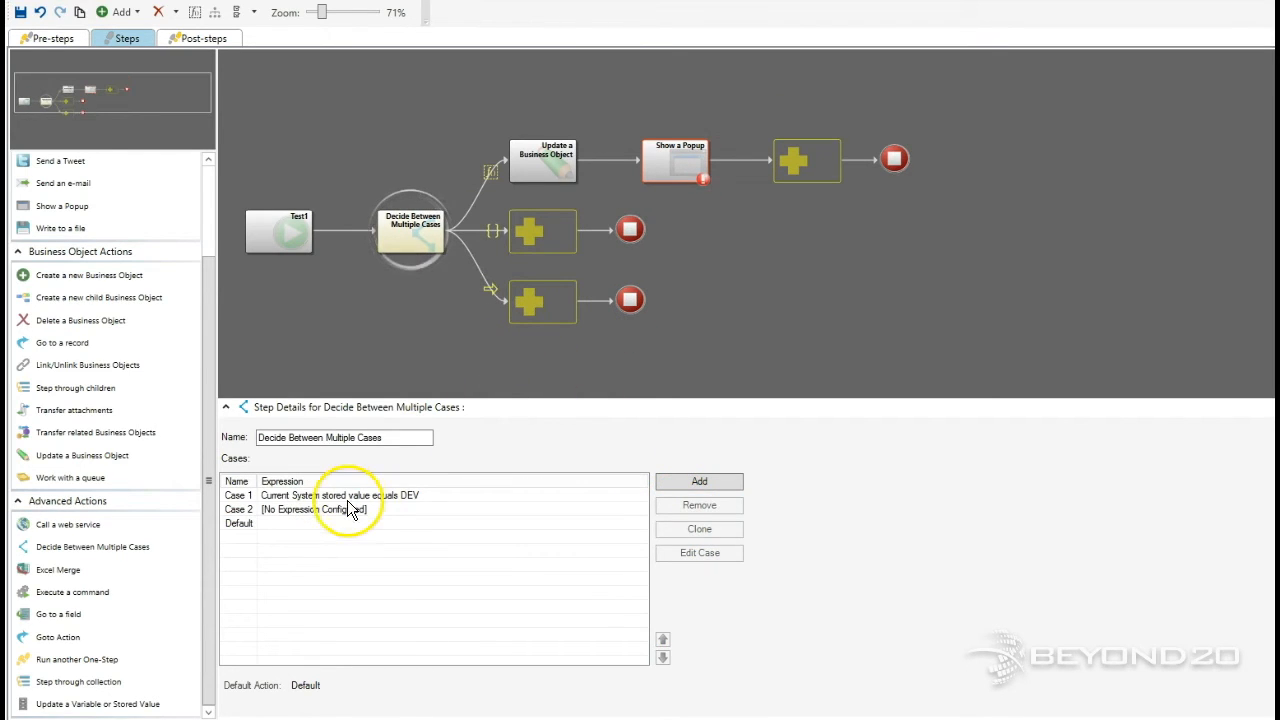
# - Clone Case 1 with its Update a Business Object and Show a Popup actions, and reopen the decision's list of cases
pyautogui.click(345, 495)
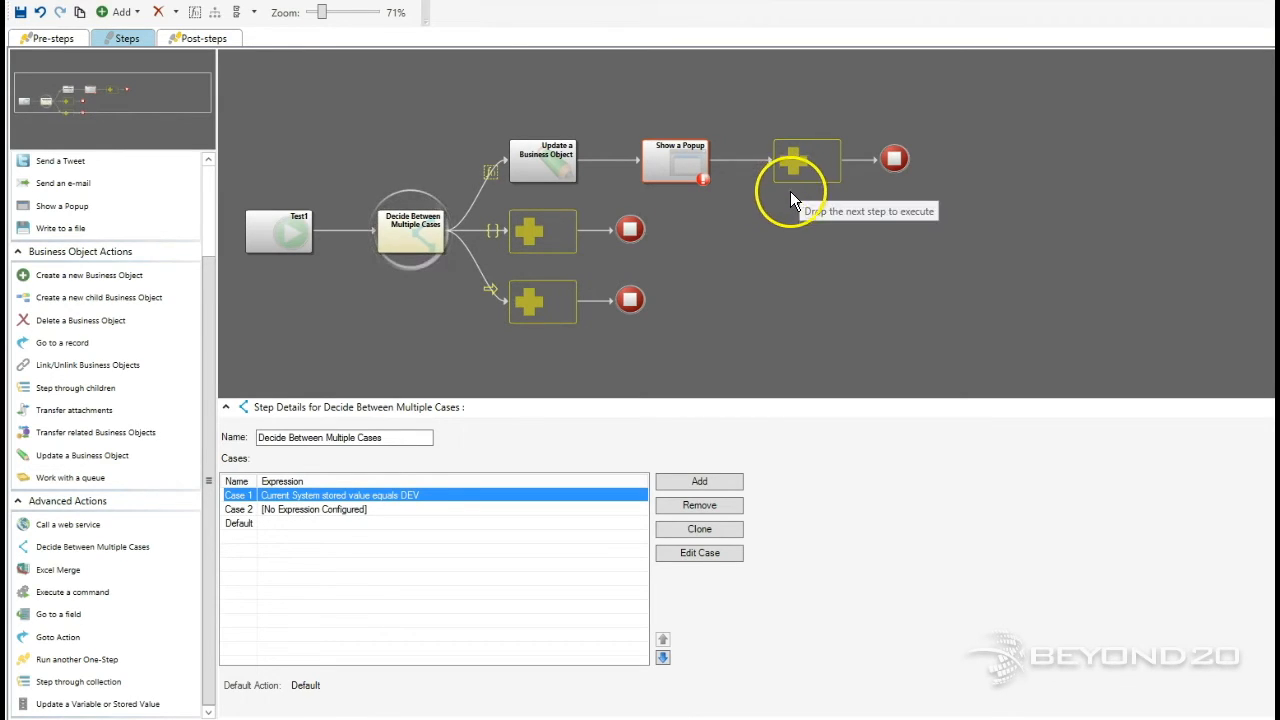
pyautogui.click(679, 540)
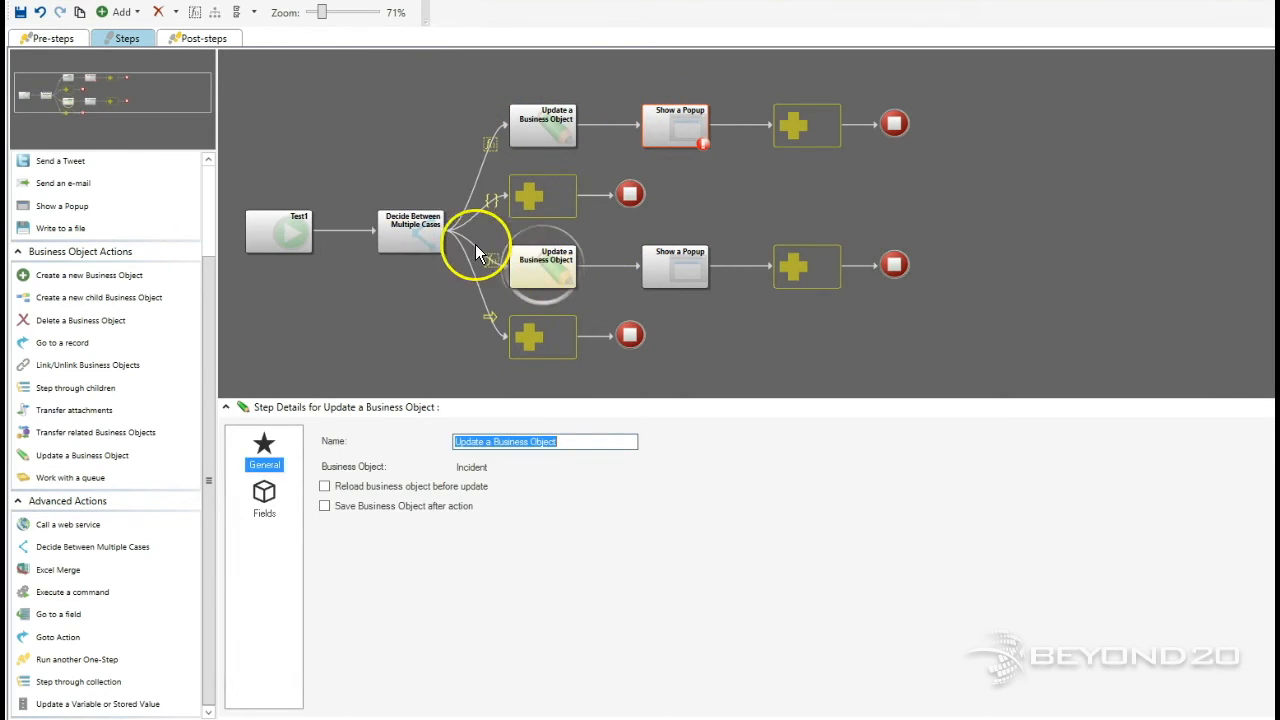
pyautogui.click(402, 230)
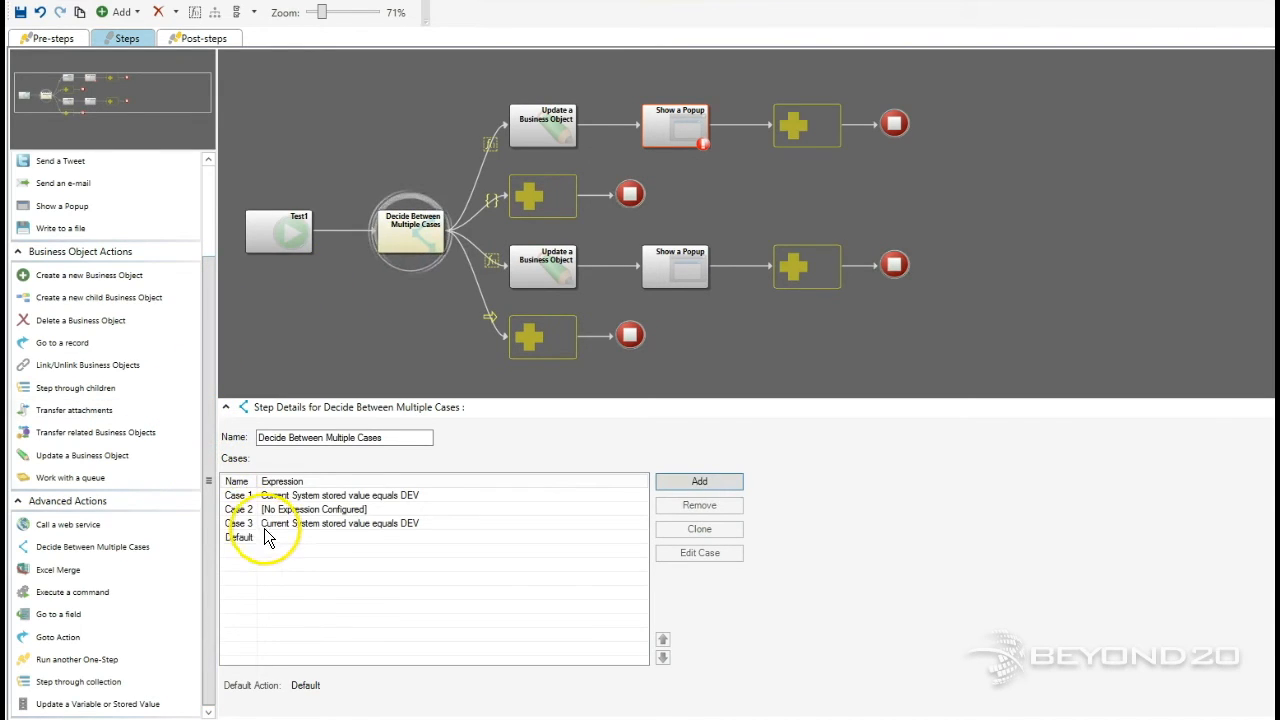
pyautogui.click(296, 499)
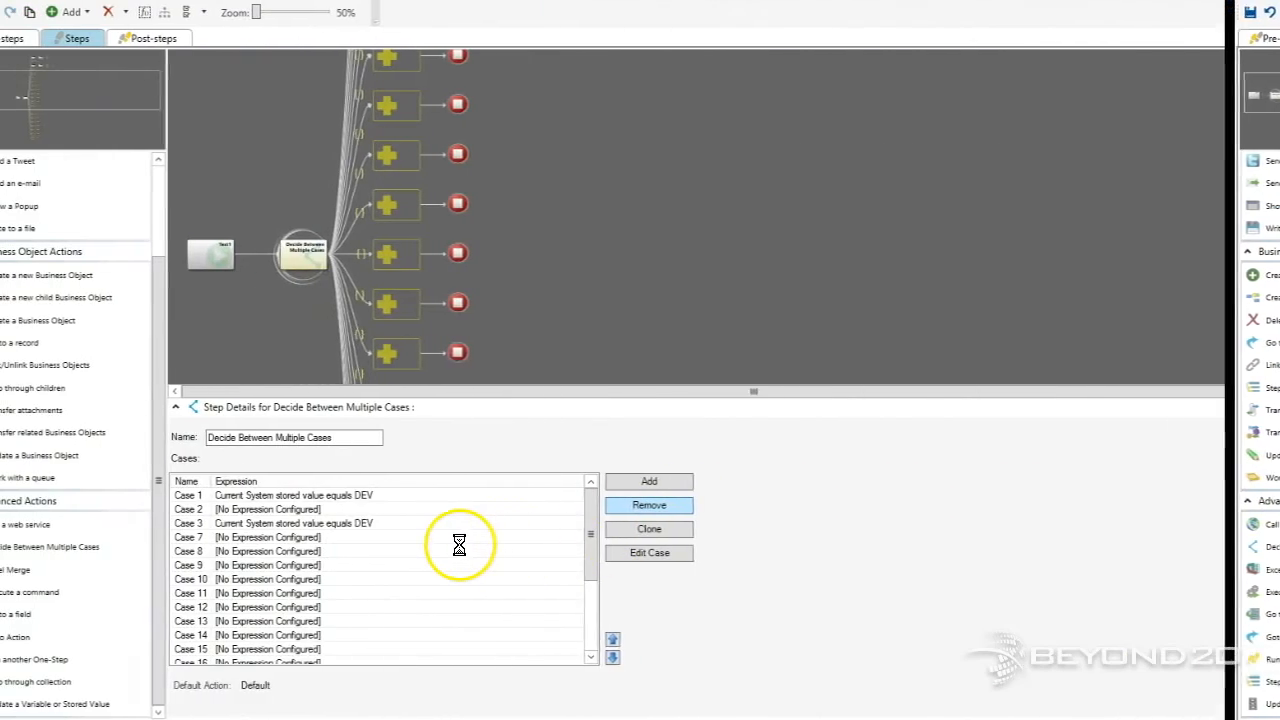
# - Remove the surplus unconfigured cases, Case 8 through Case 23, from the Decide Between Multiple Cases step one after another
pyautogui.click(452, 547)
pyautogui.click(482, 538)
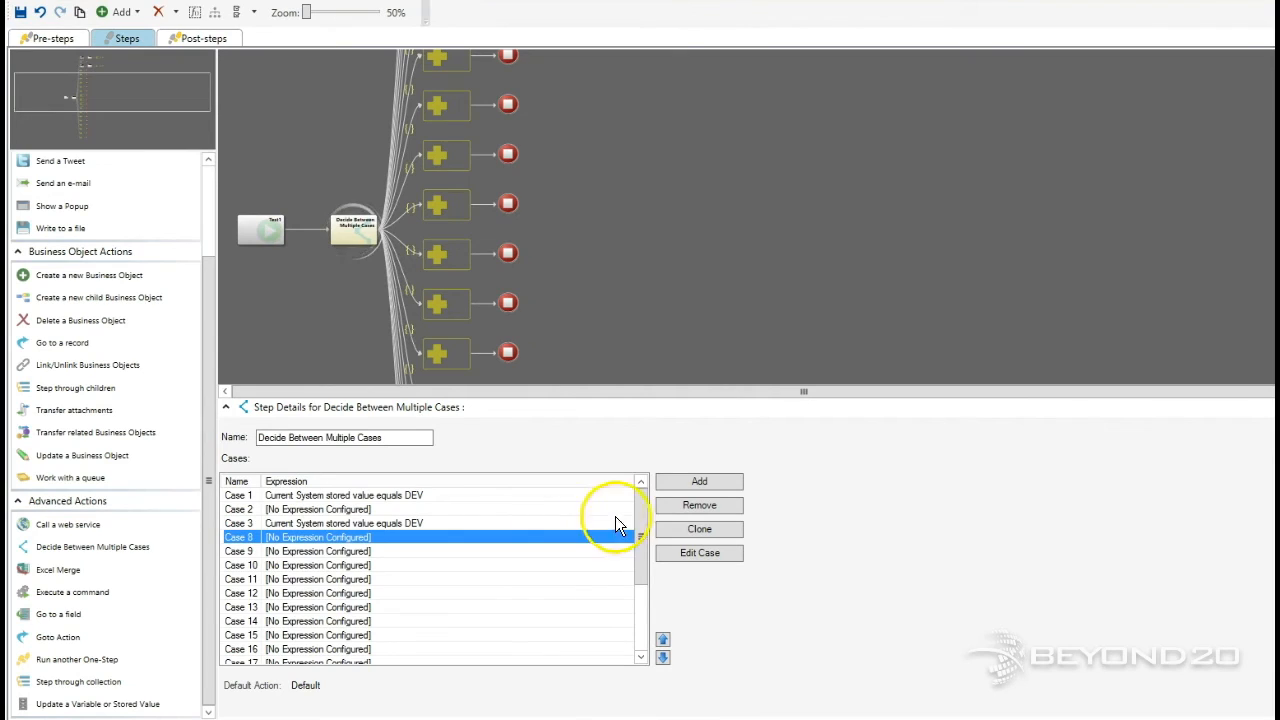
pyautogui.click(699, 505)
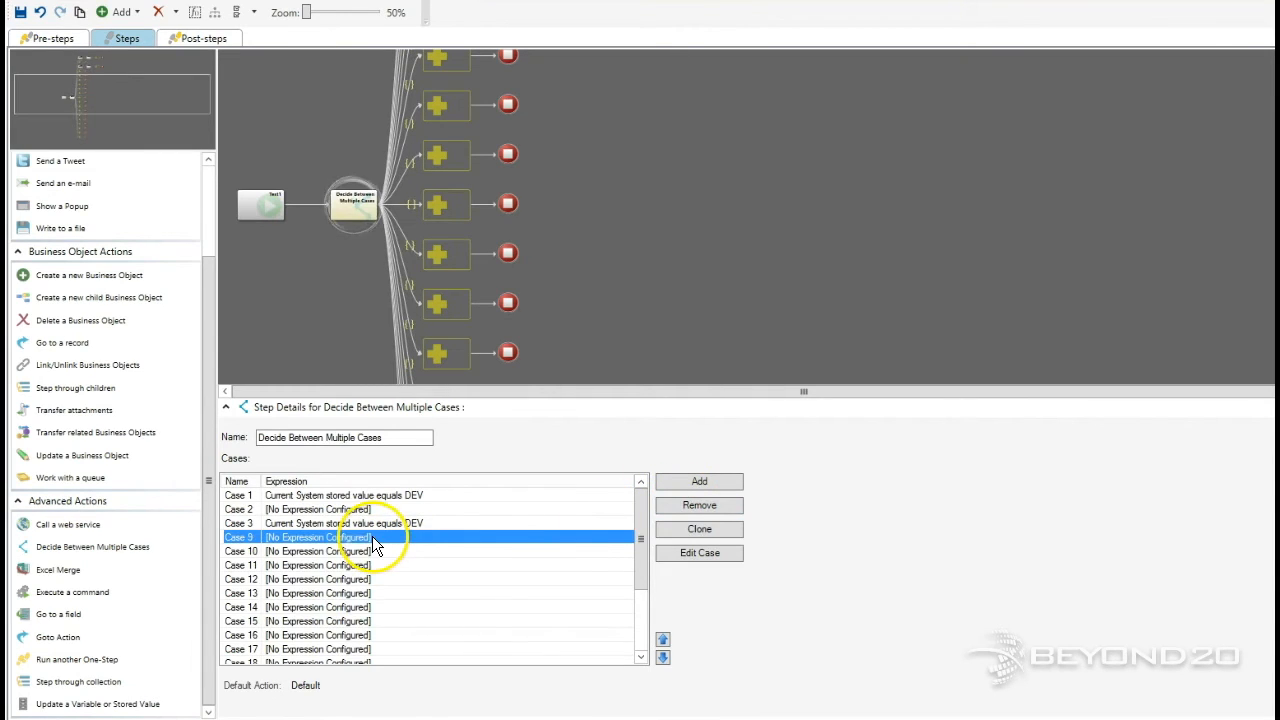
pyautogui.click(690, 507)
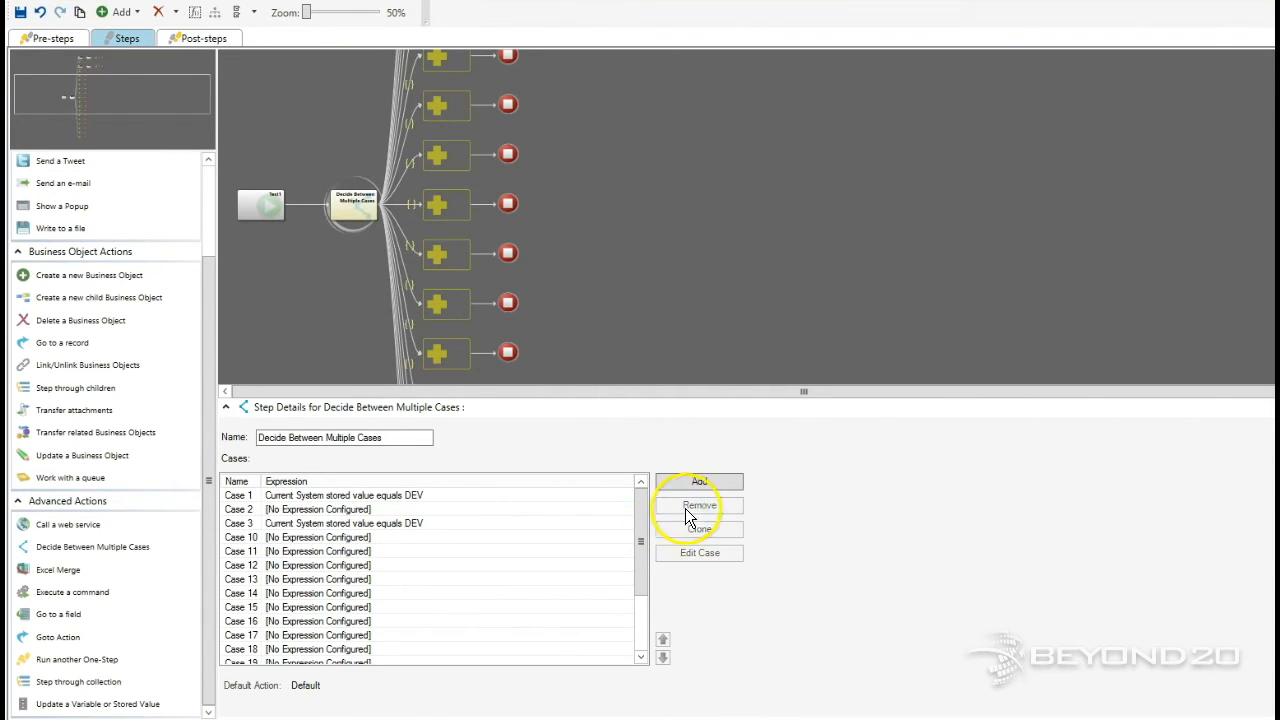
pyautogui.click(420, 539)
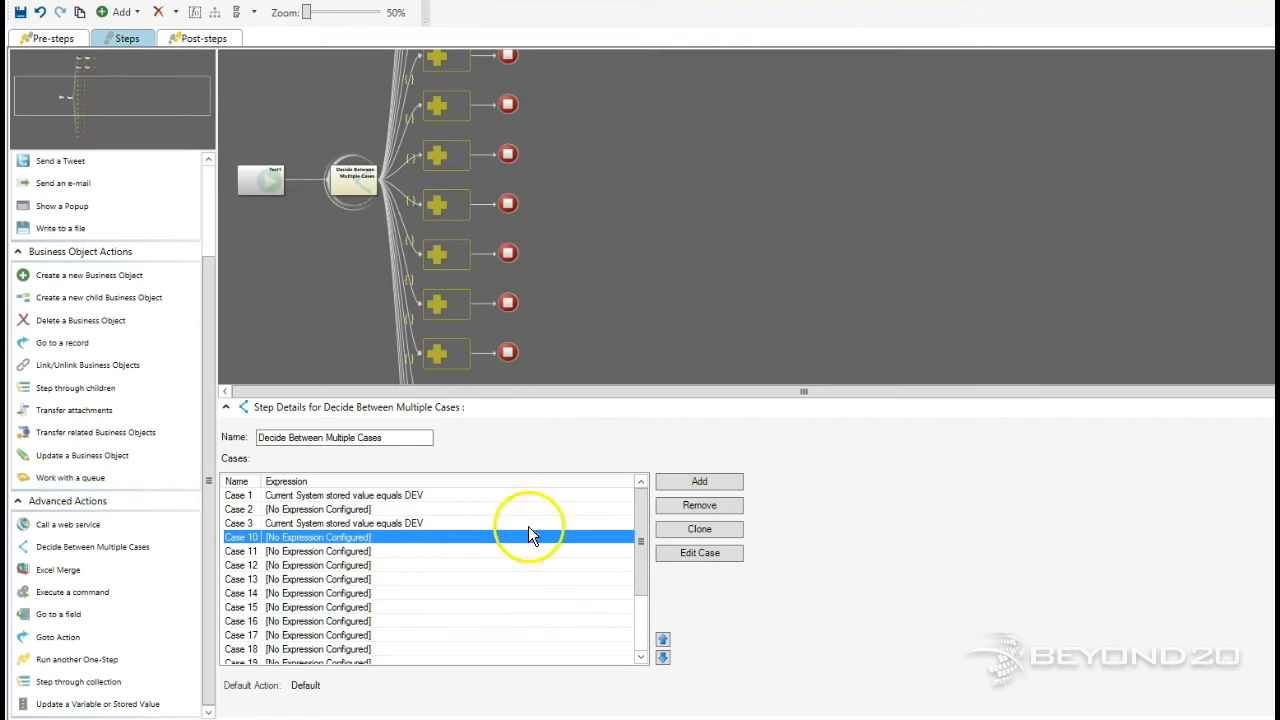
pyautogui.click(705, 512)
pyautogui.click(400, 543)
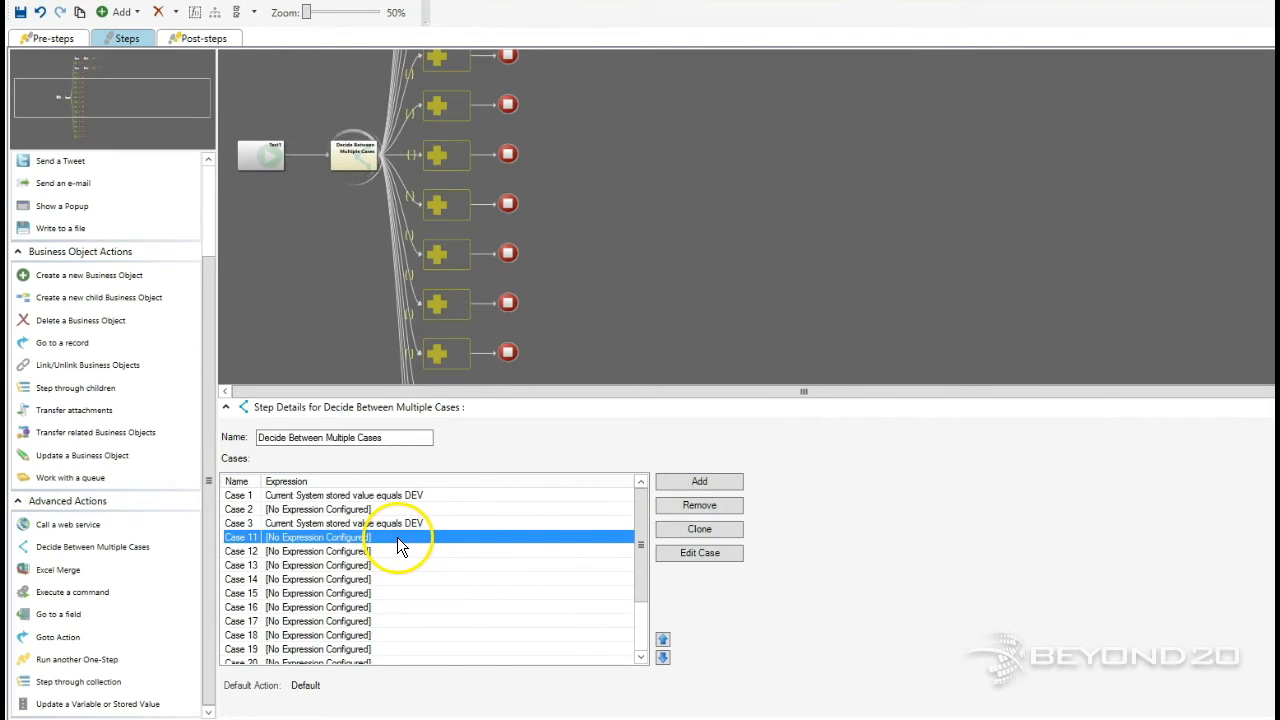
pyautogui.click(689, 508)
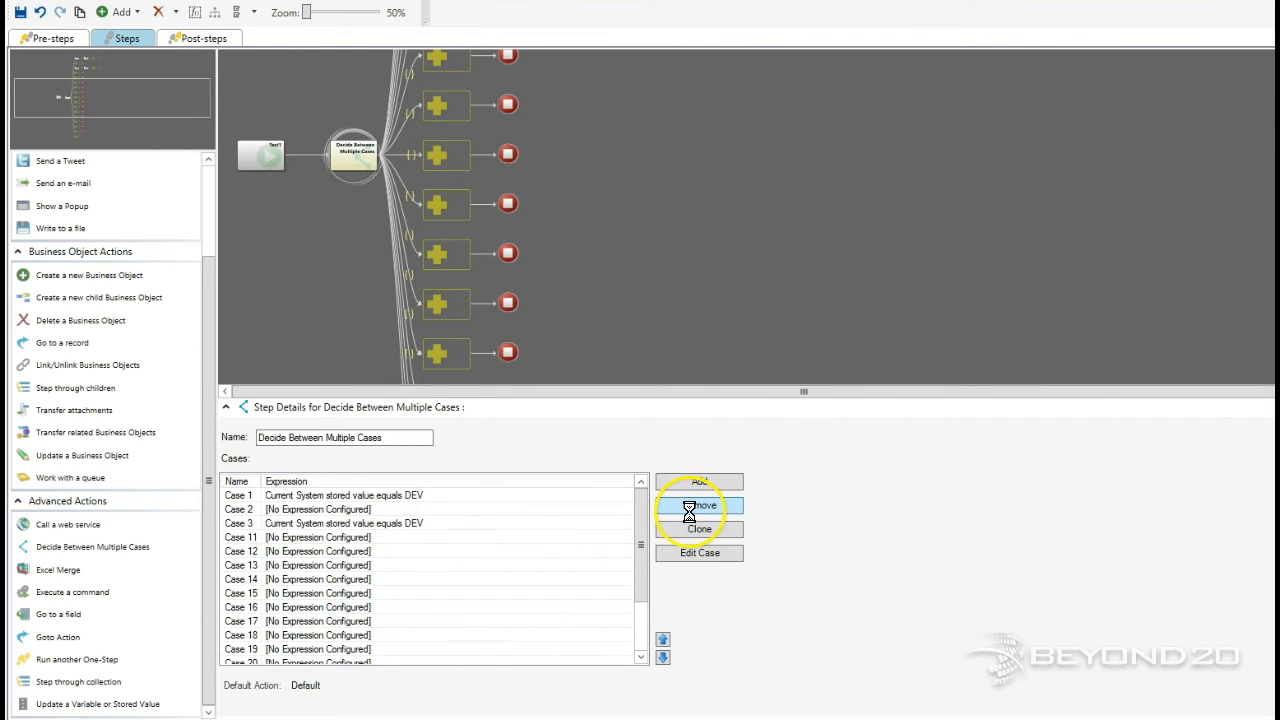
pyautogui.click(508, 537)
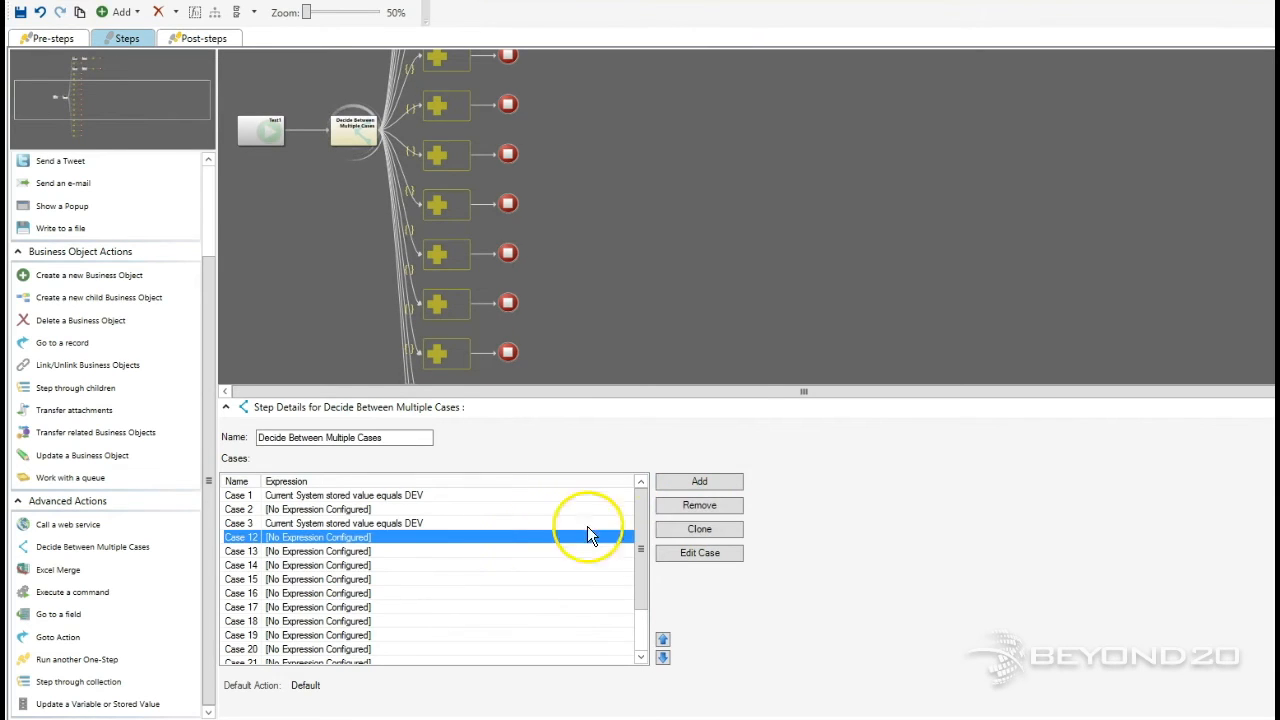
pyautogui.click(689, 508)
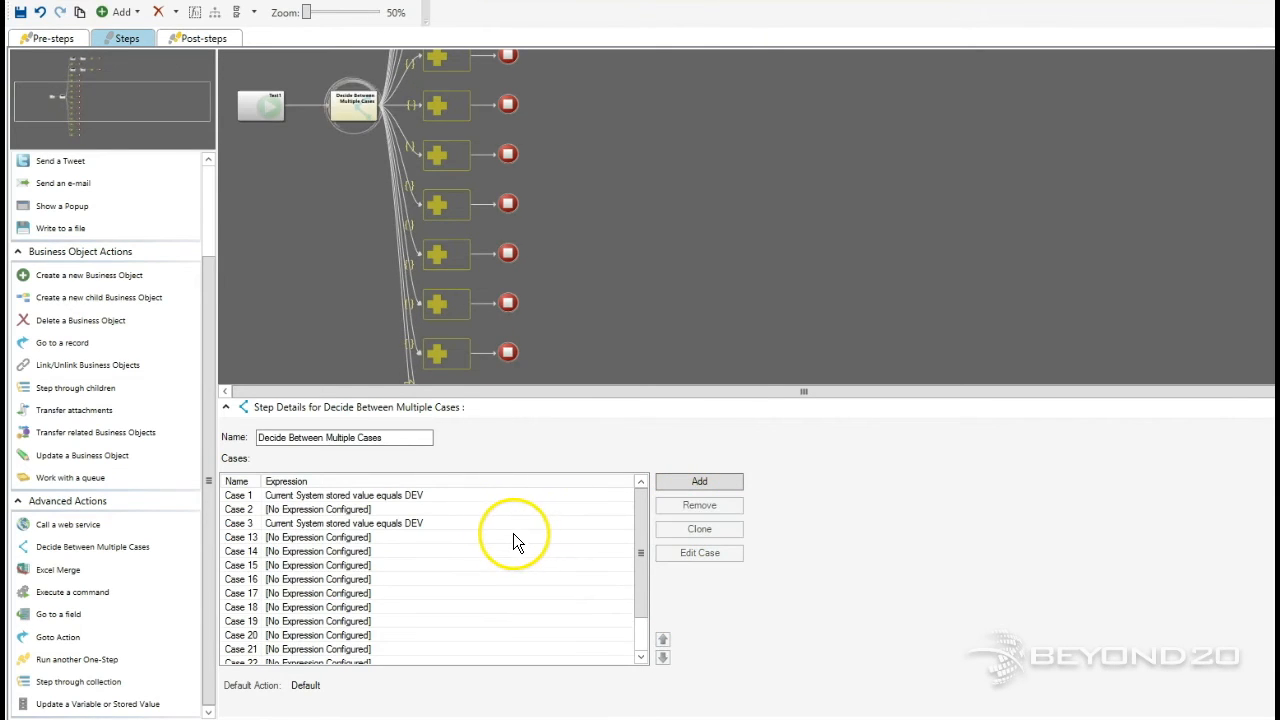
pyautogui.click(415, 537)
pyautogui.click(686, 505)
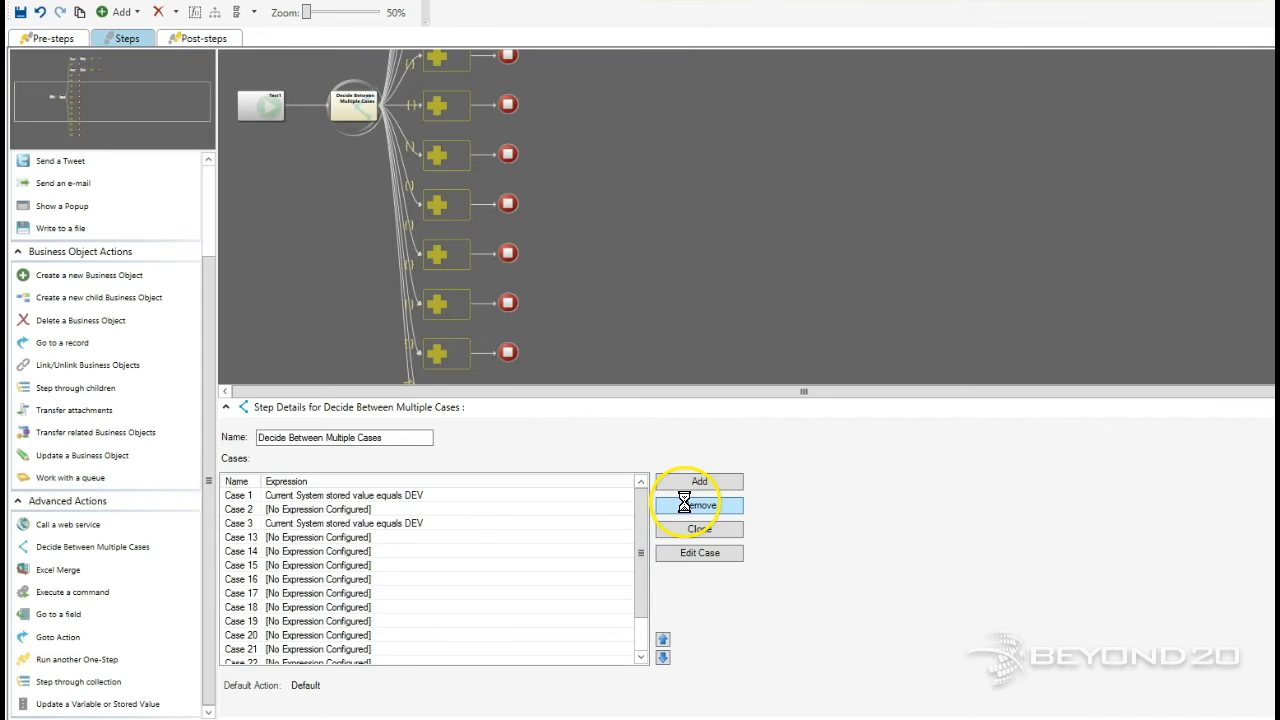
pyautogui.click(550, 537)
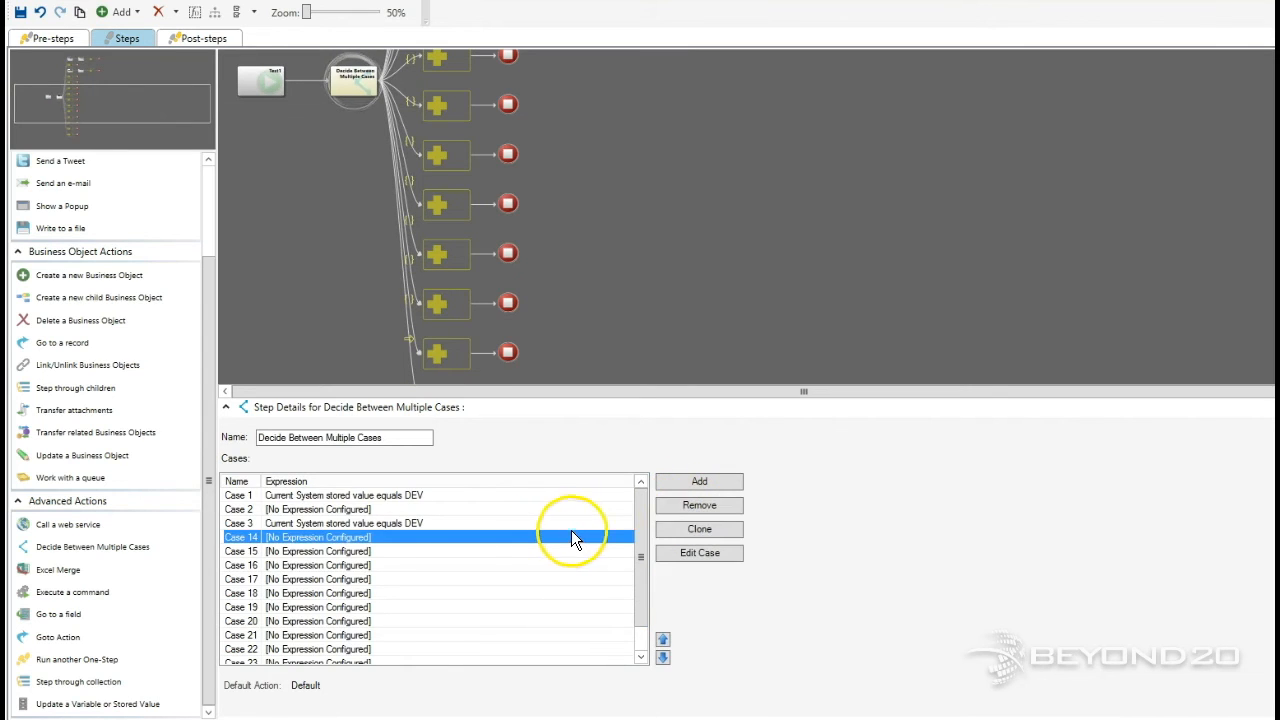
pyautogui.click(698, 508)
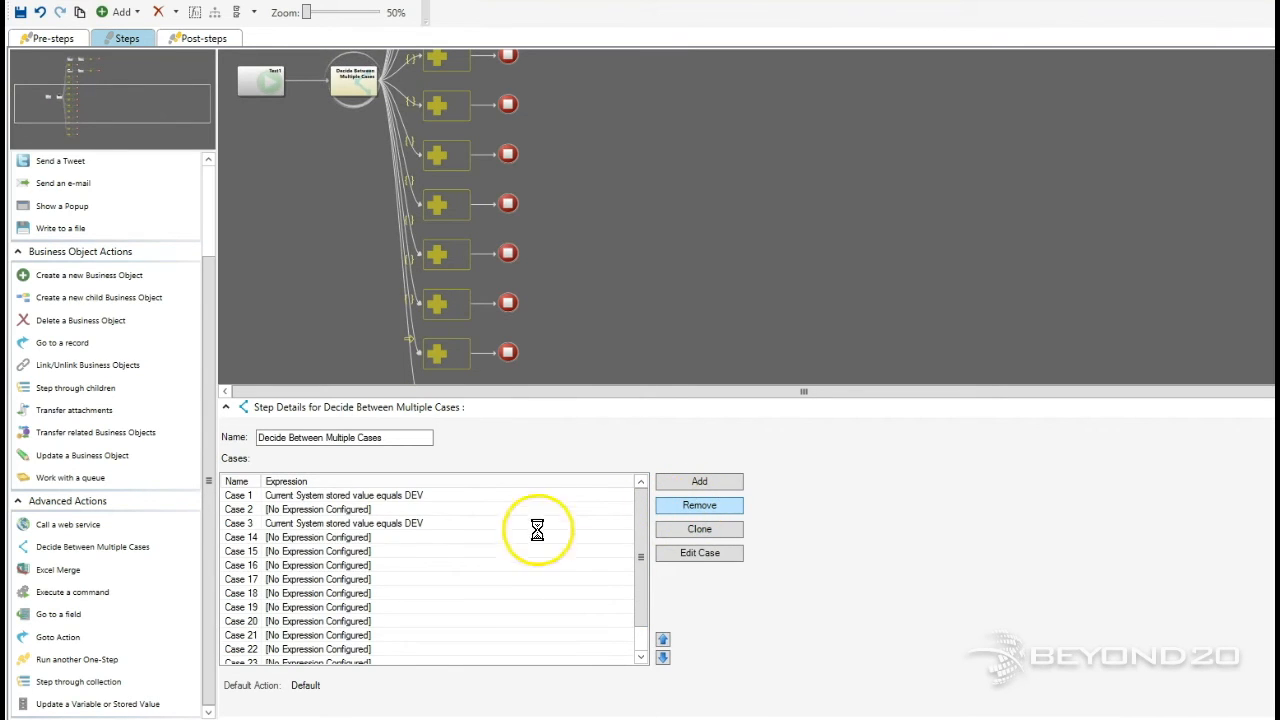
pyautogui.click(405, 538)
pyautogui.click(687, 505)
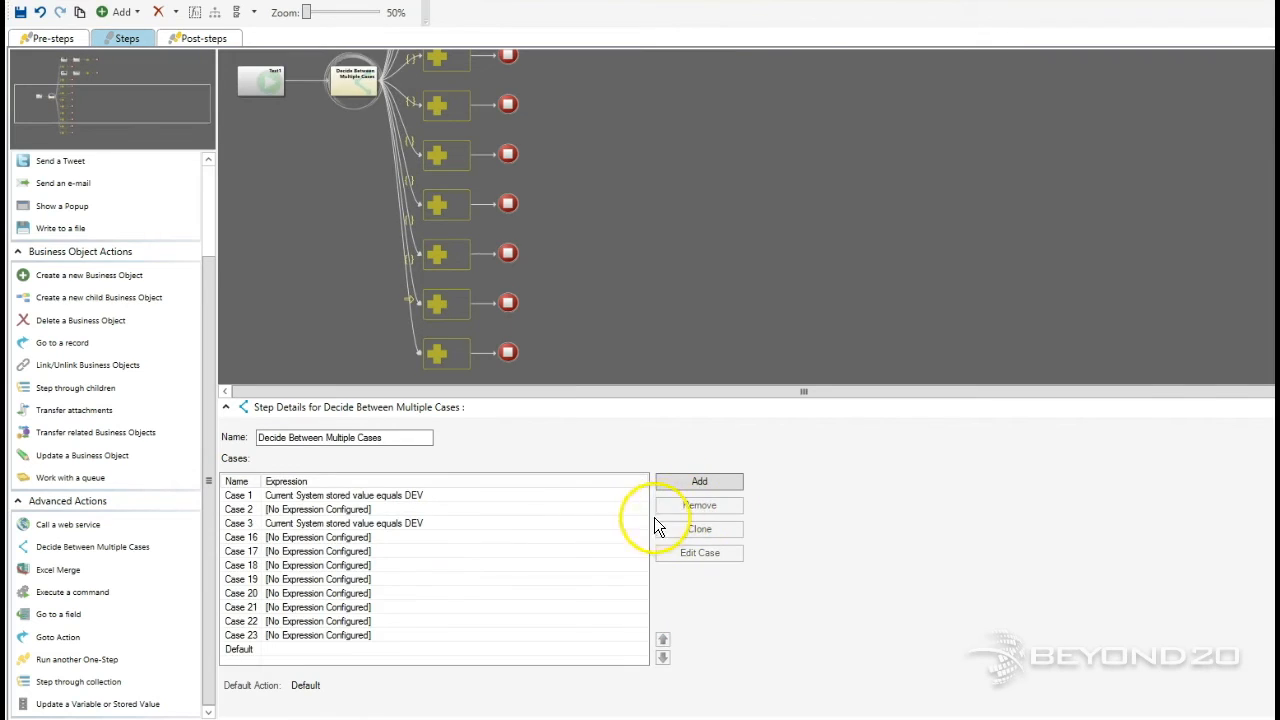
pyautogui.click(468, 539)
pyautogui.click(699, 505)
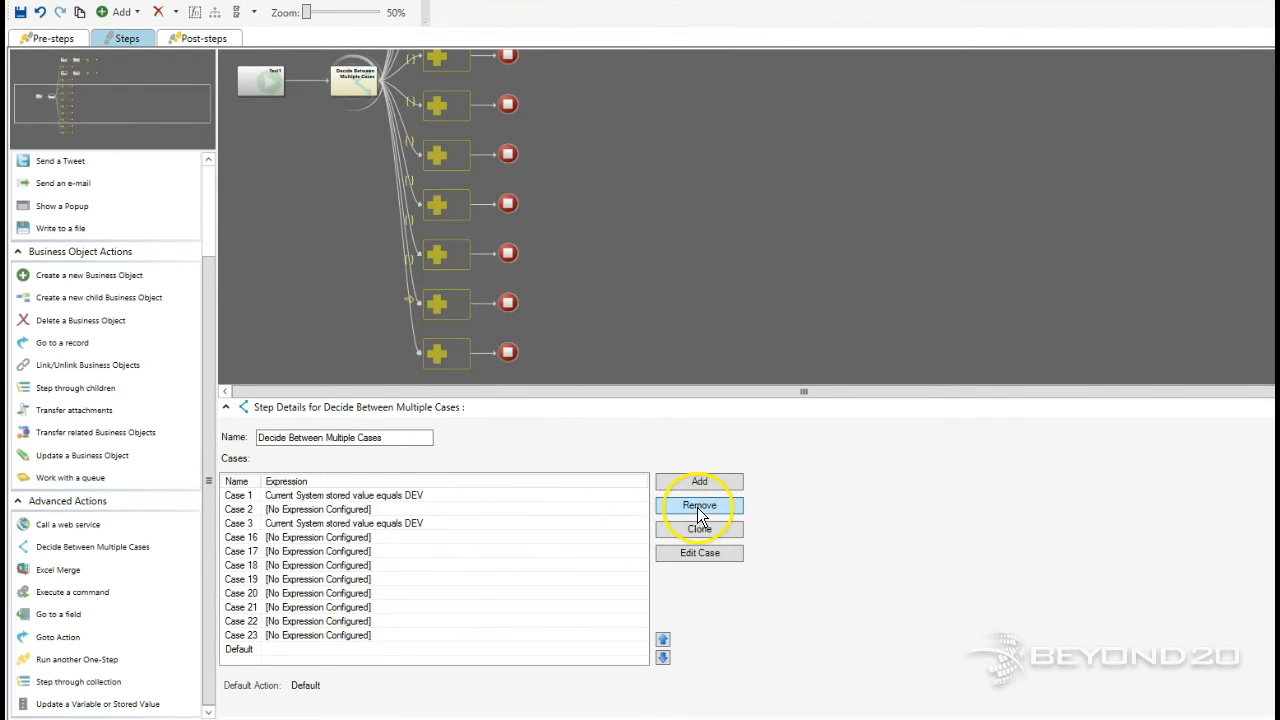
pyautogui.click(383, 540)
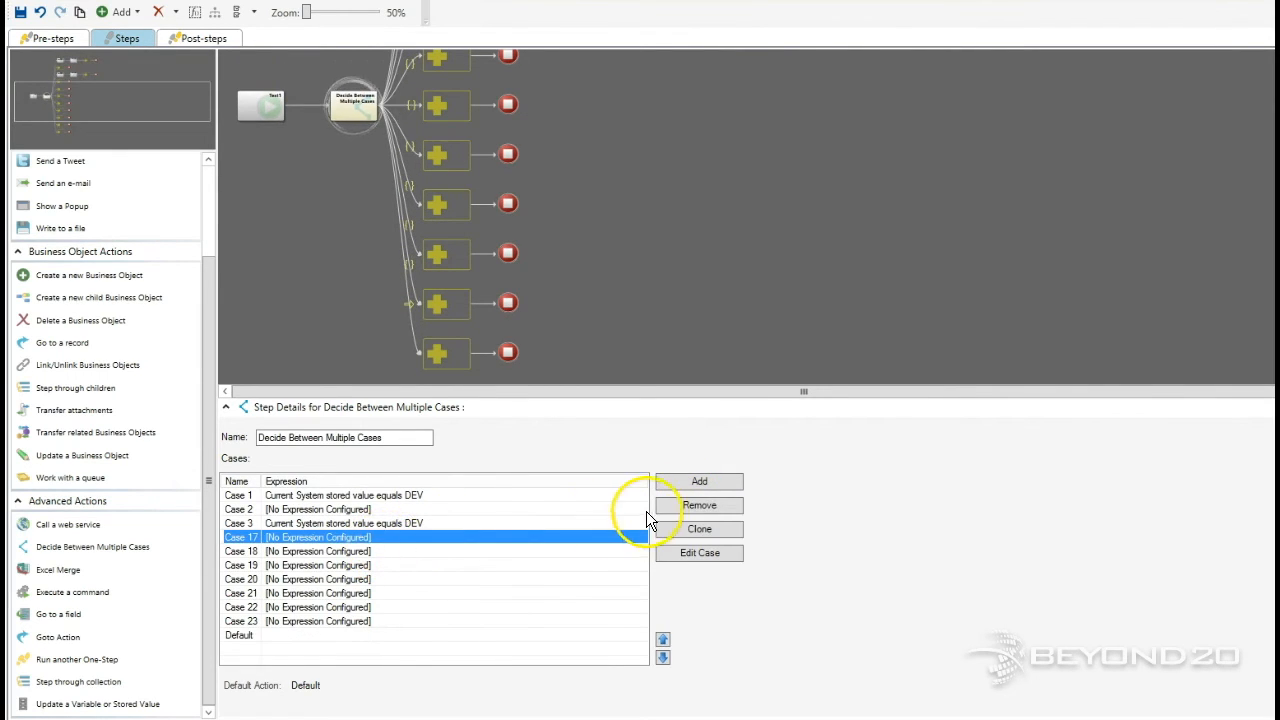
pyautogui.click(688, 506)
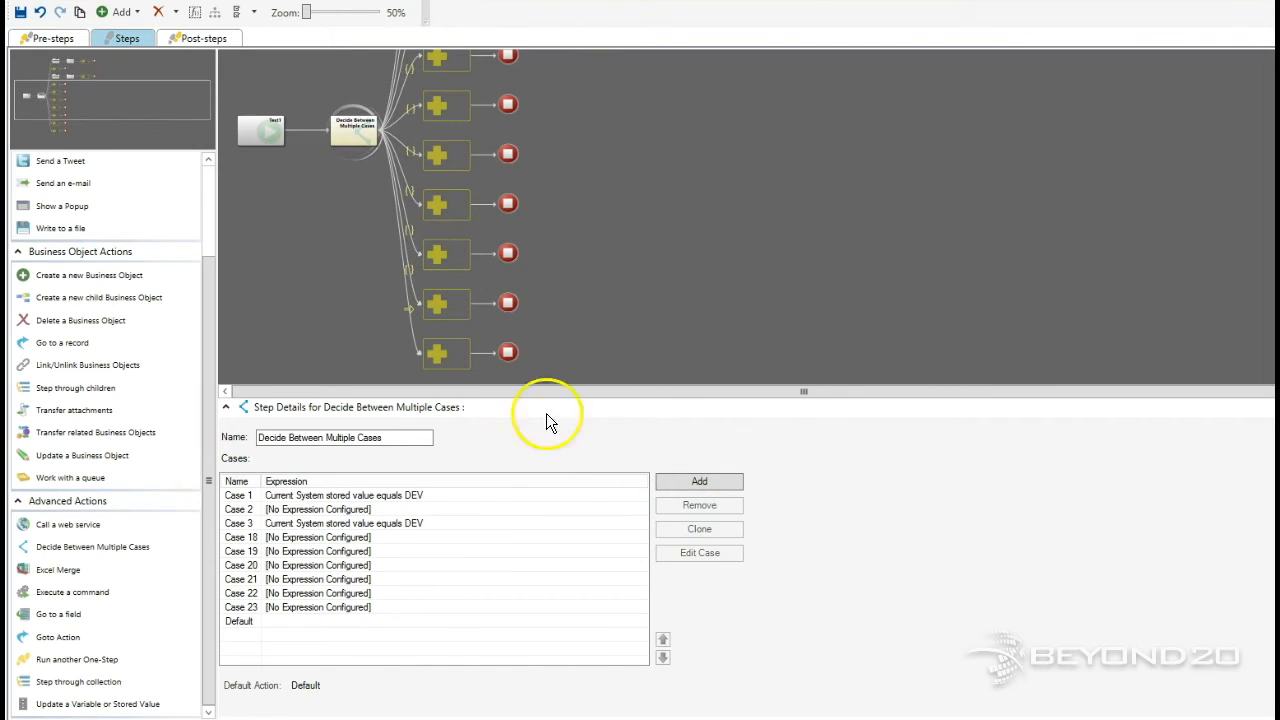
pyautogui.click(370, 538)
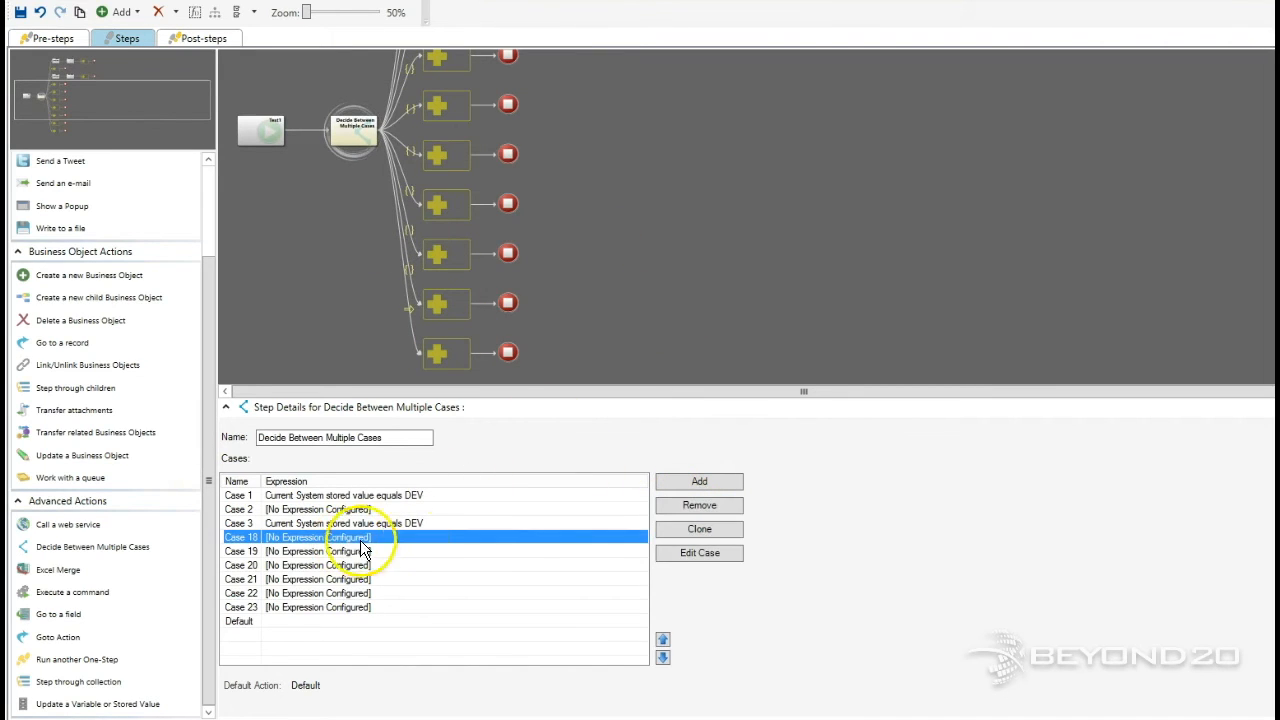
pyautogui.click(709, 512)
pyautogui.click(310, 538)
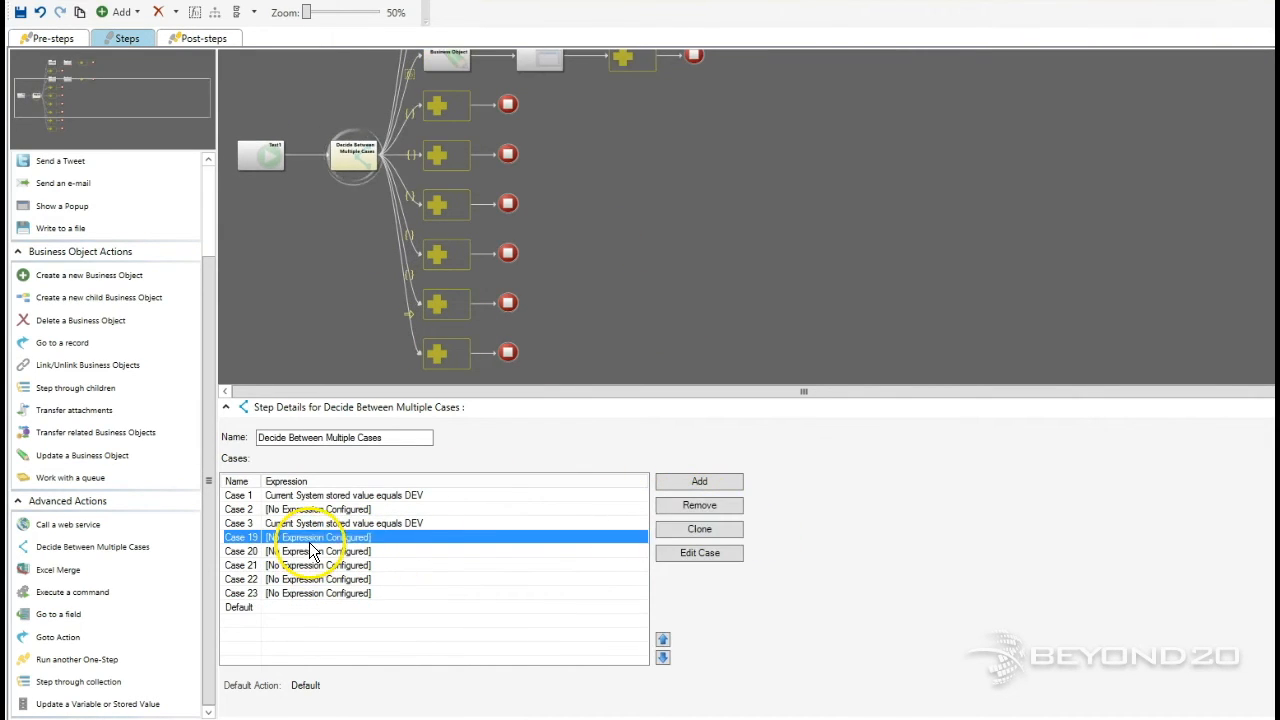
pyautogui.click(711, 508)
pyautogui.click(415, 537)
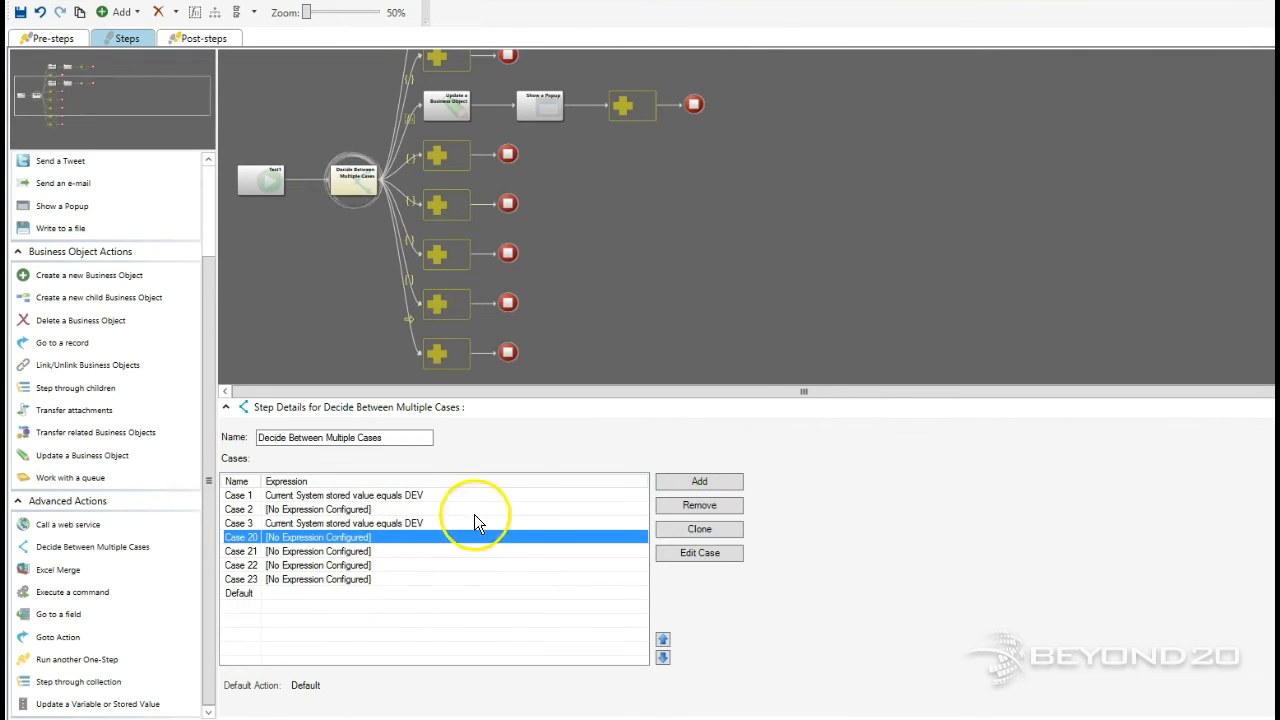
pyautogui.click(690, 509)
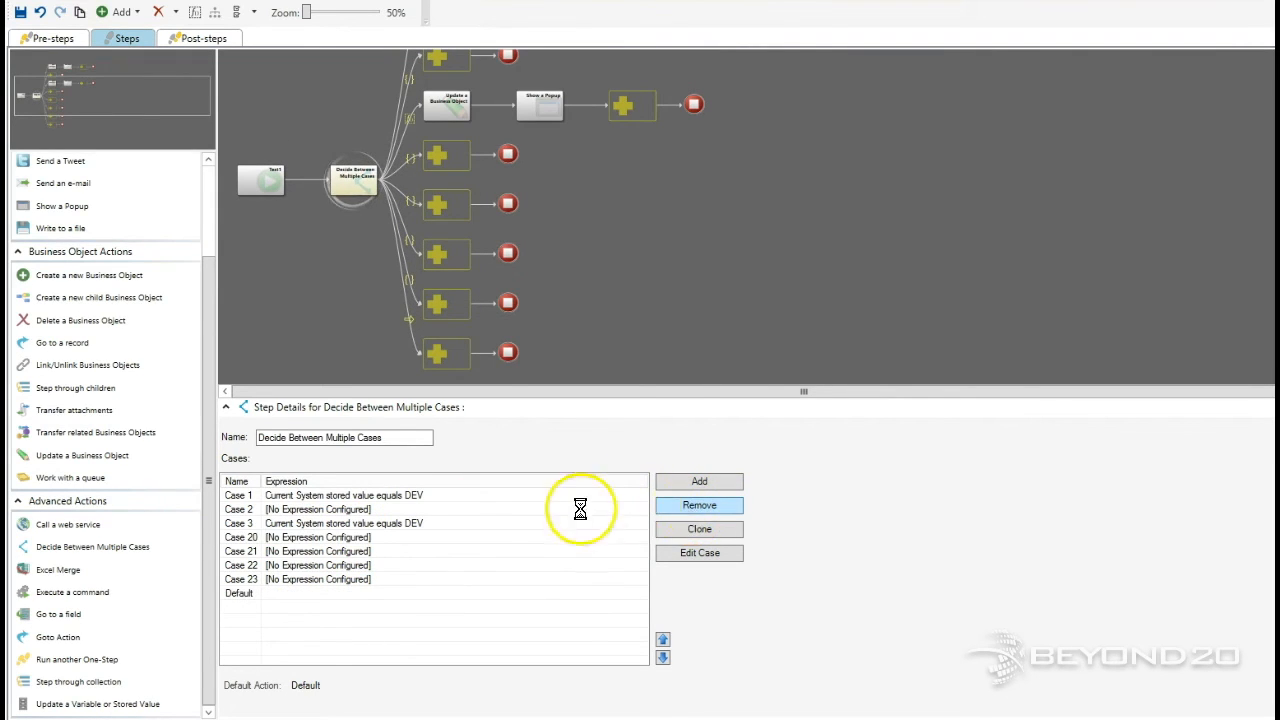
pyautogui.click(388, 545)
pyautogui.click(685, 506)
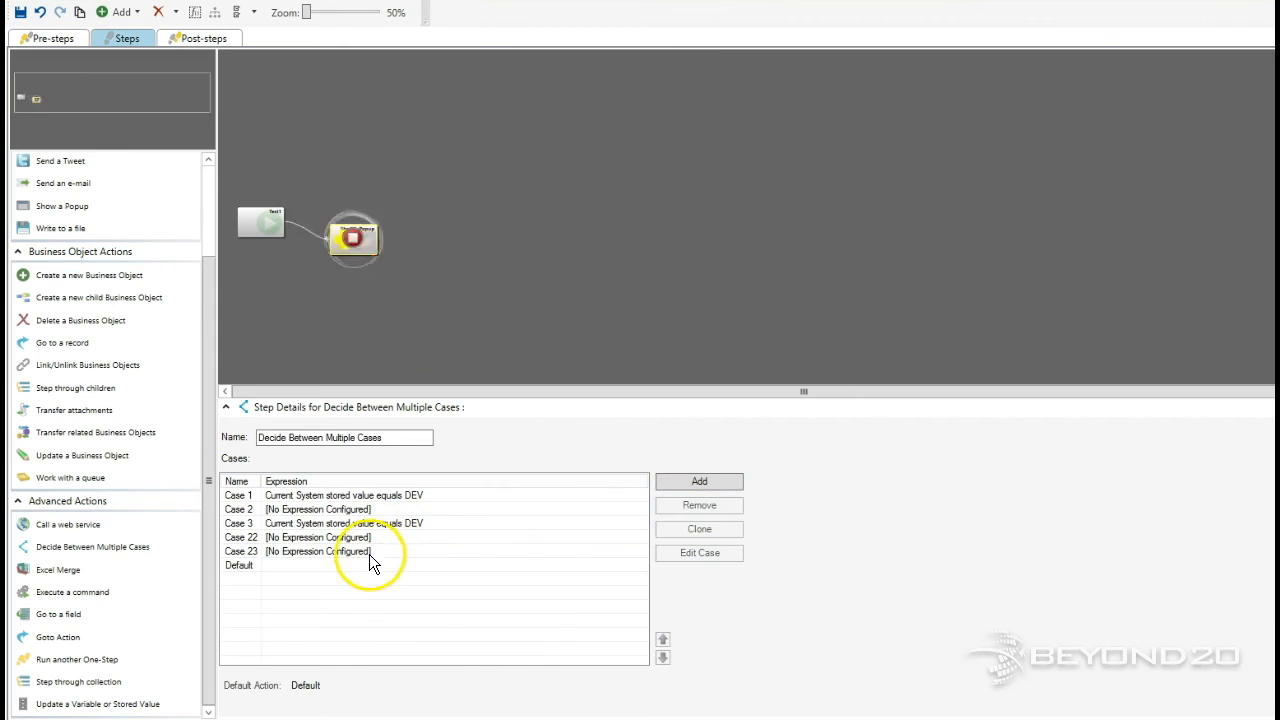
pyautogui.click(454, 537)
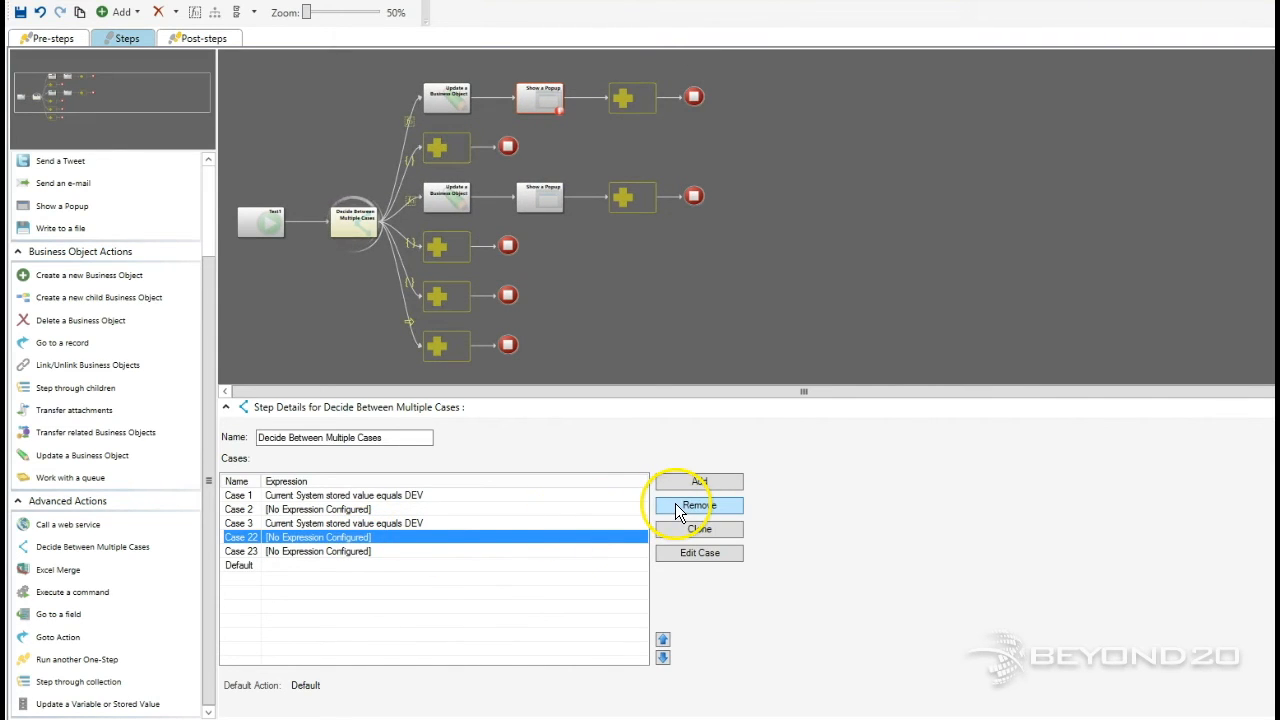
pyautogui.click(675, 503)
pyautogui.click(445, 538)
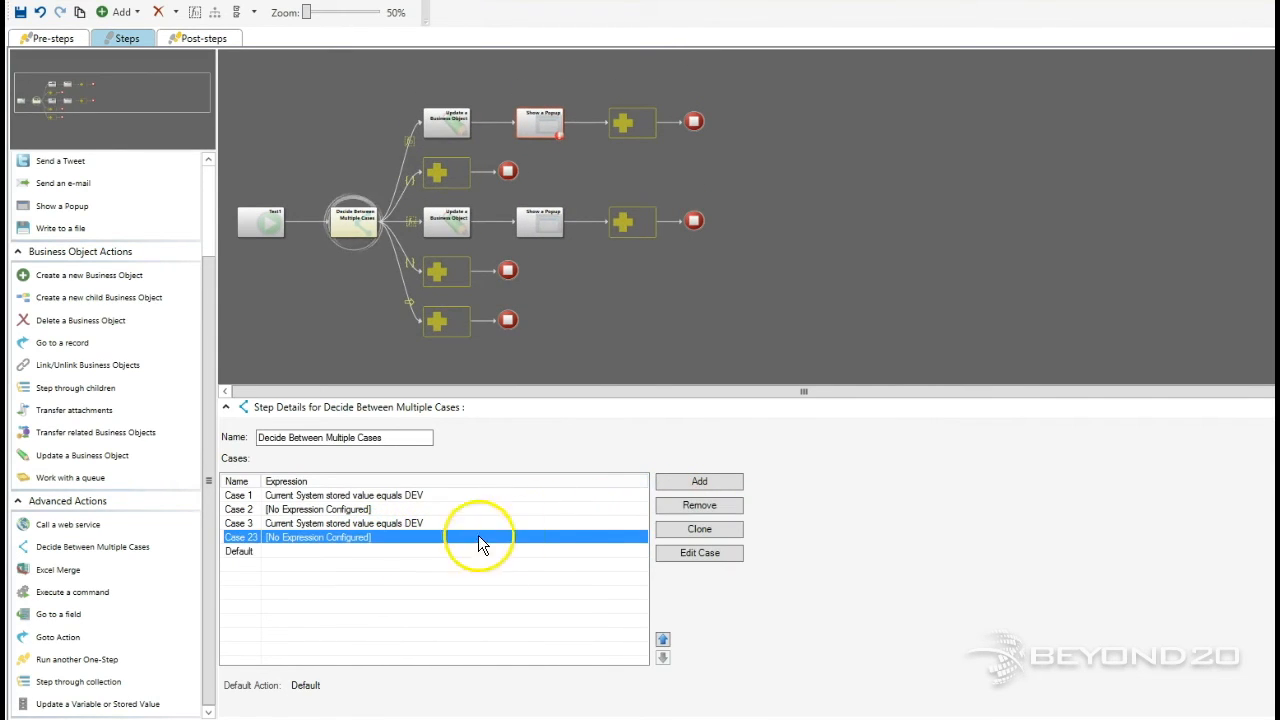
pyautogui.click(680, 507)
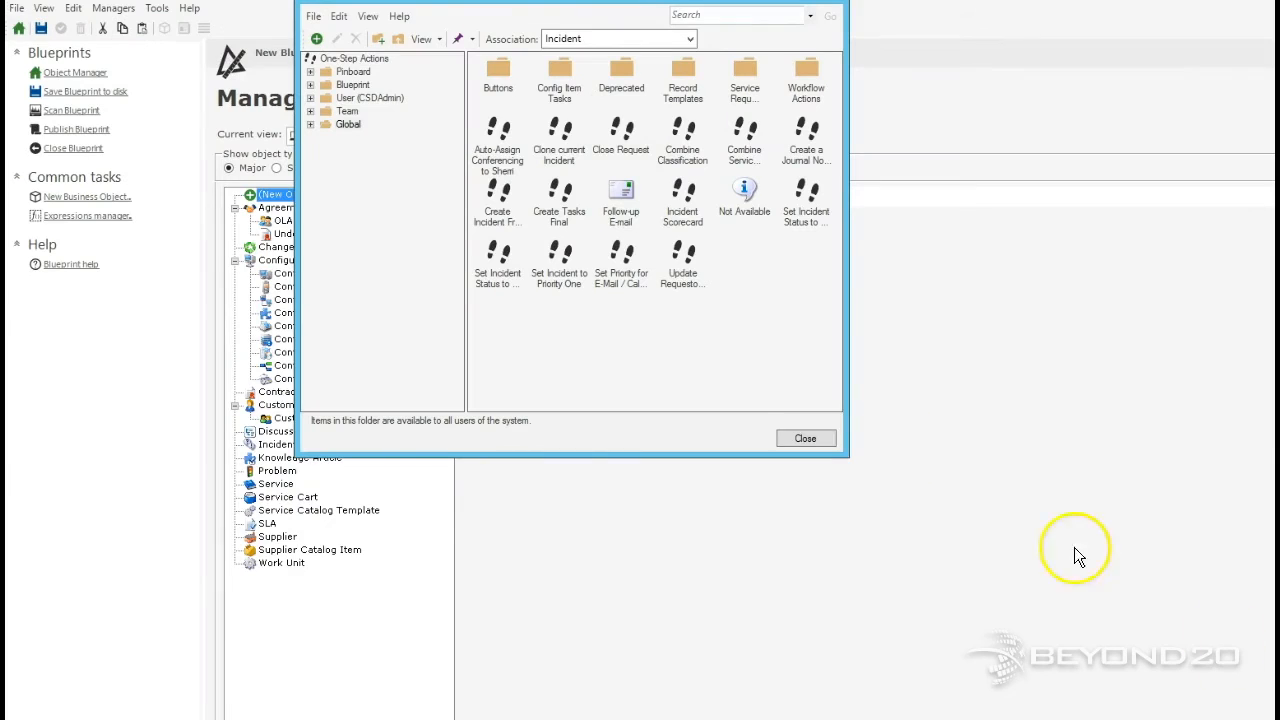
# - Close the One-Step manager and open the Automation Processes manager
pyautogui.click(797, 441)
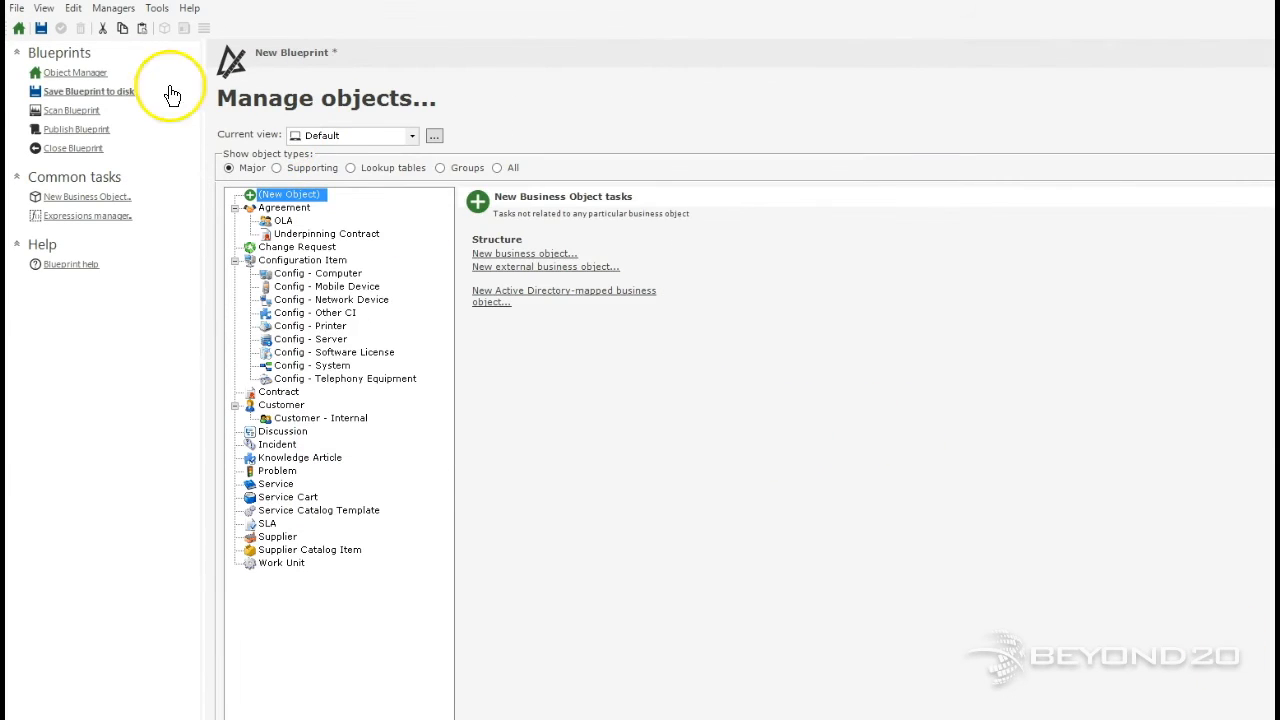
pyautogui.click(115, 10)
pyautogui.click(115, 28)
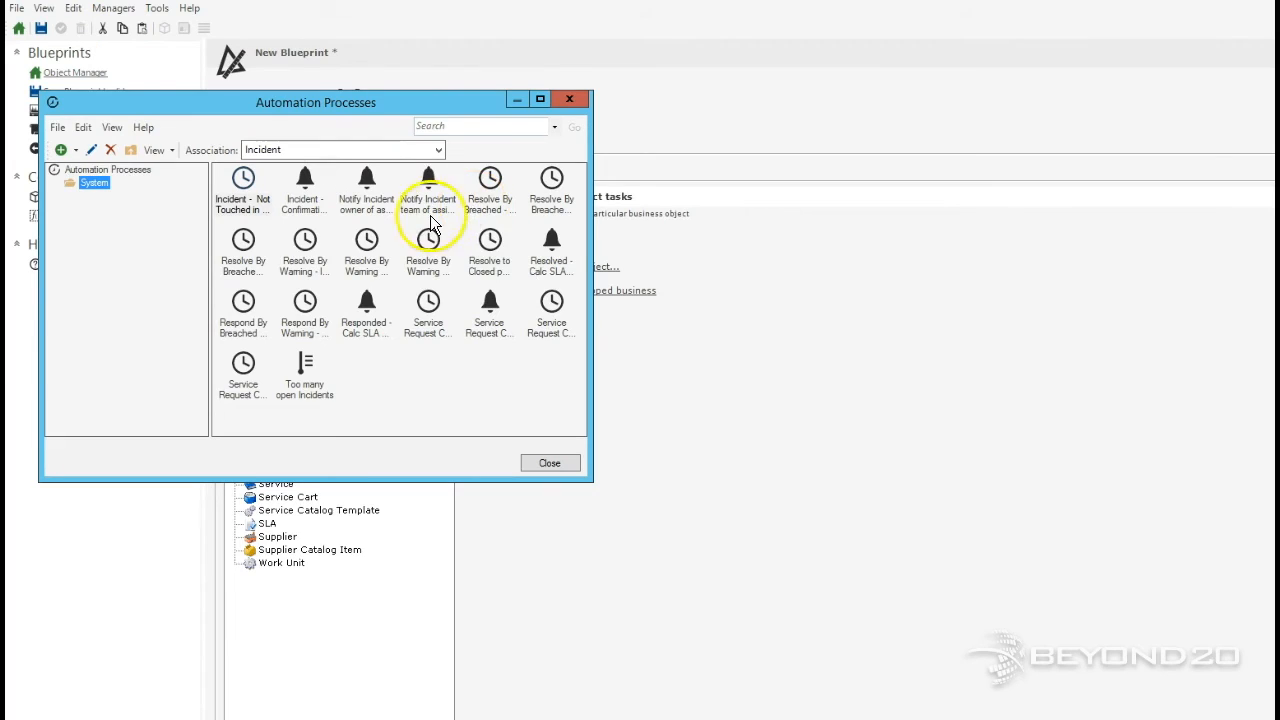
# - Open the Service Request Cart Pending automation process for editing, keeping its Visual Workflow Process Properties unchanged
pyautogui.rightClick(242, 388)
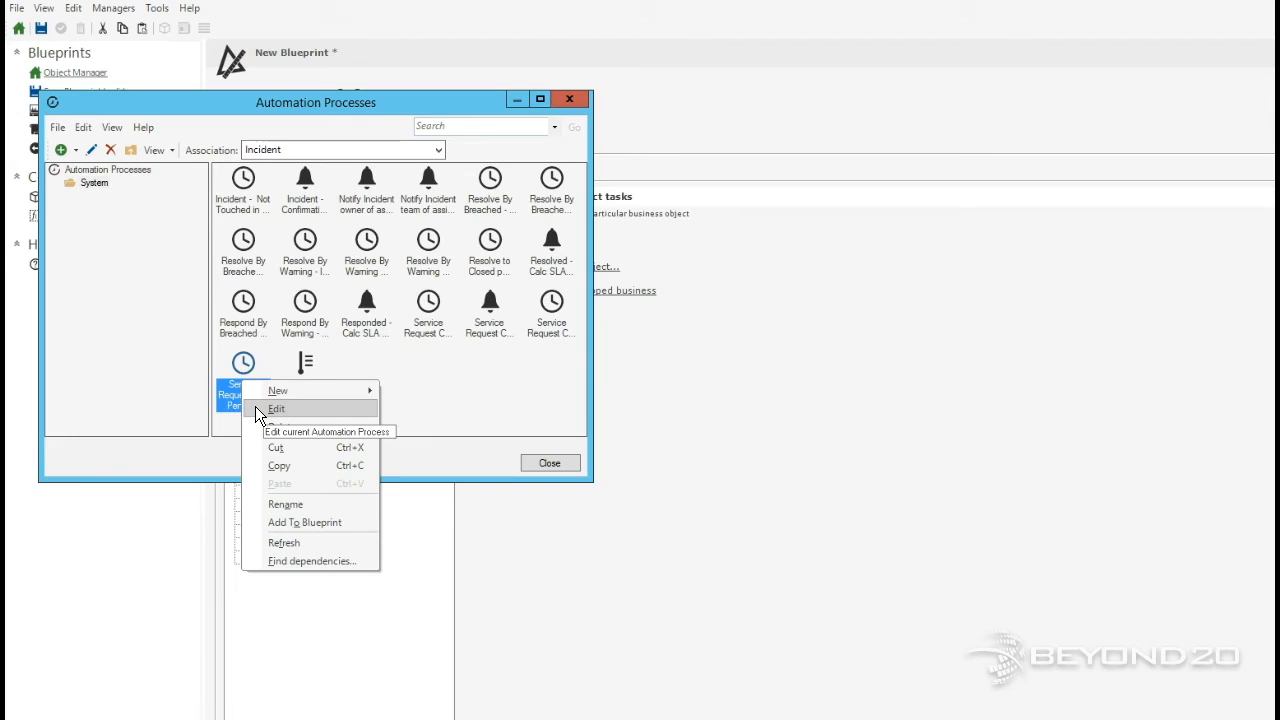
pyautogui.click(268, 408)
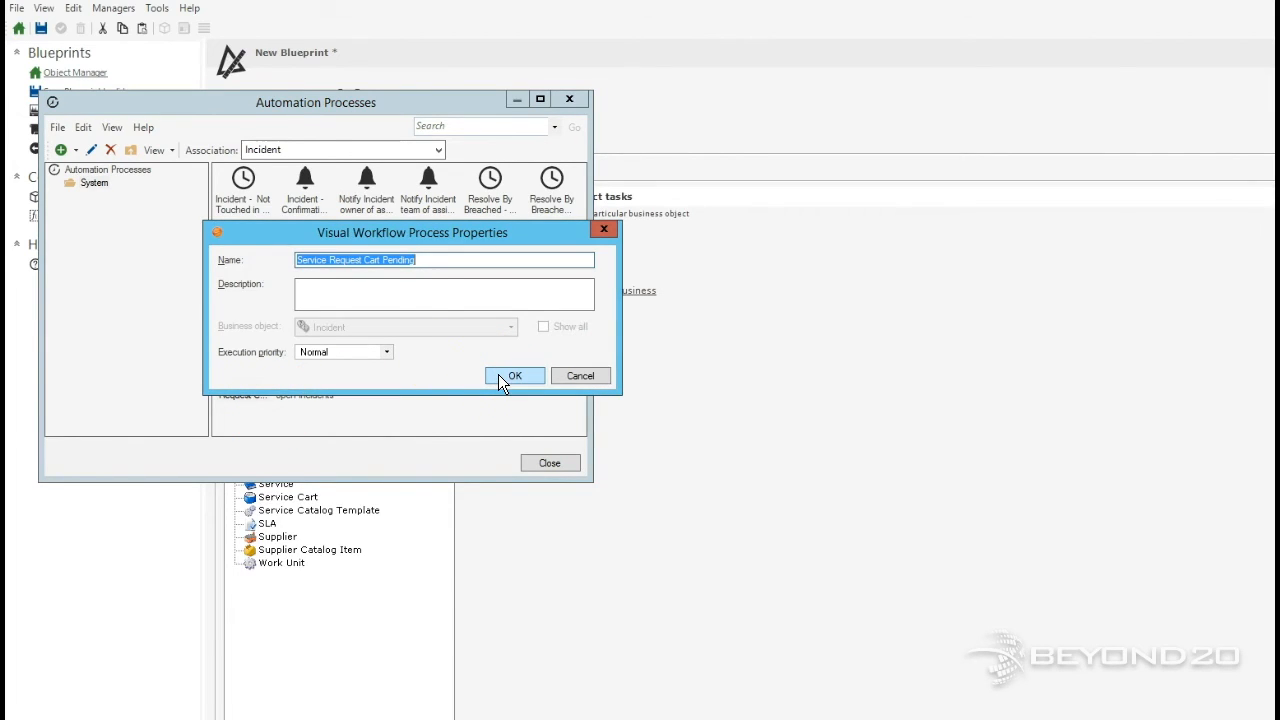
pyautogui.click(498, 374)
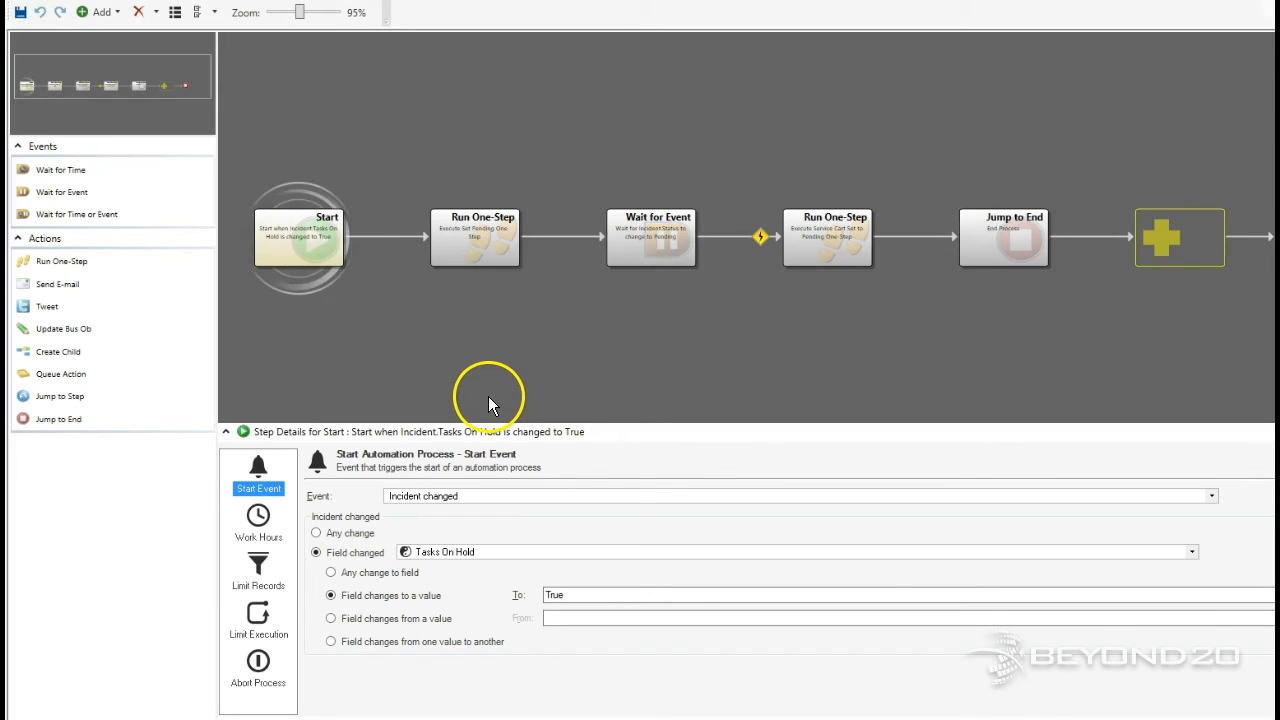
pyautogui.click(573, 307)
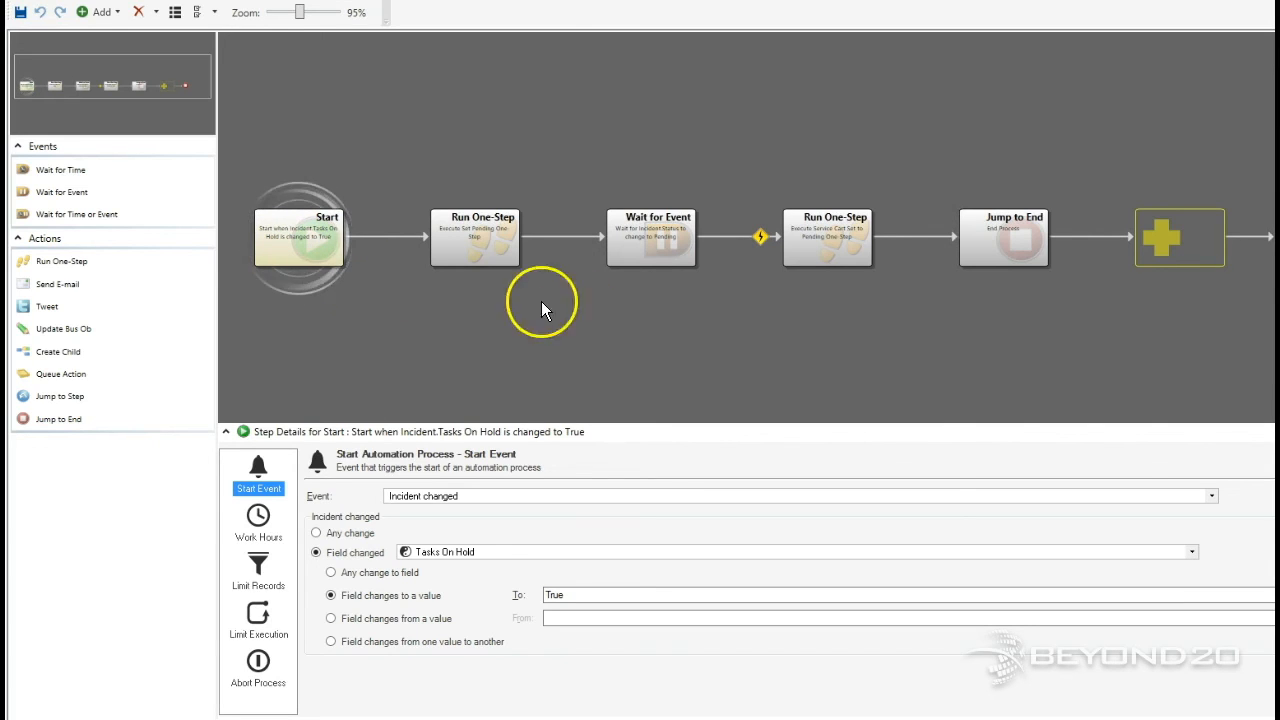
# - Add two parallel branches from the Start step, one with a Wait for Time event and one with a Run One-Step action
pyautogui.moveTo(65, 170); pyautogui.dragTo(293, 258)
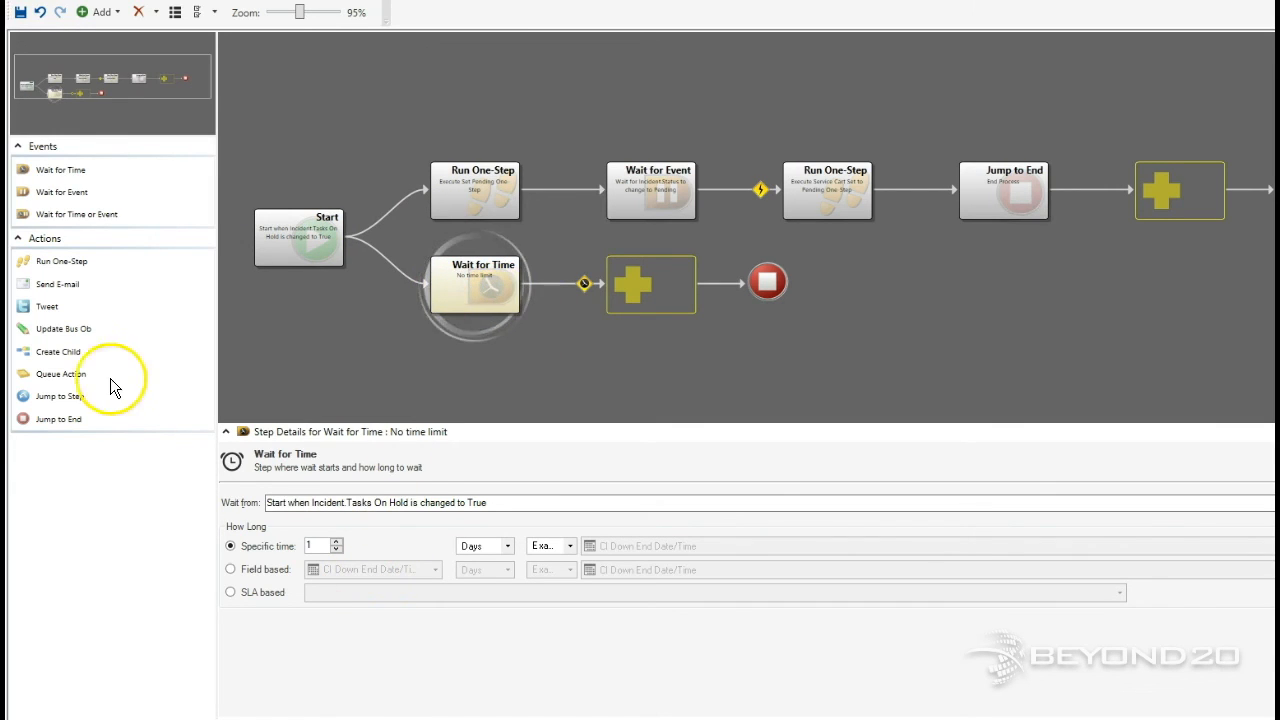
pyautogui.moveTo(45, 260); pyautogui.dragTo(268, 236)
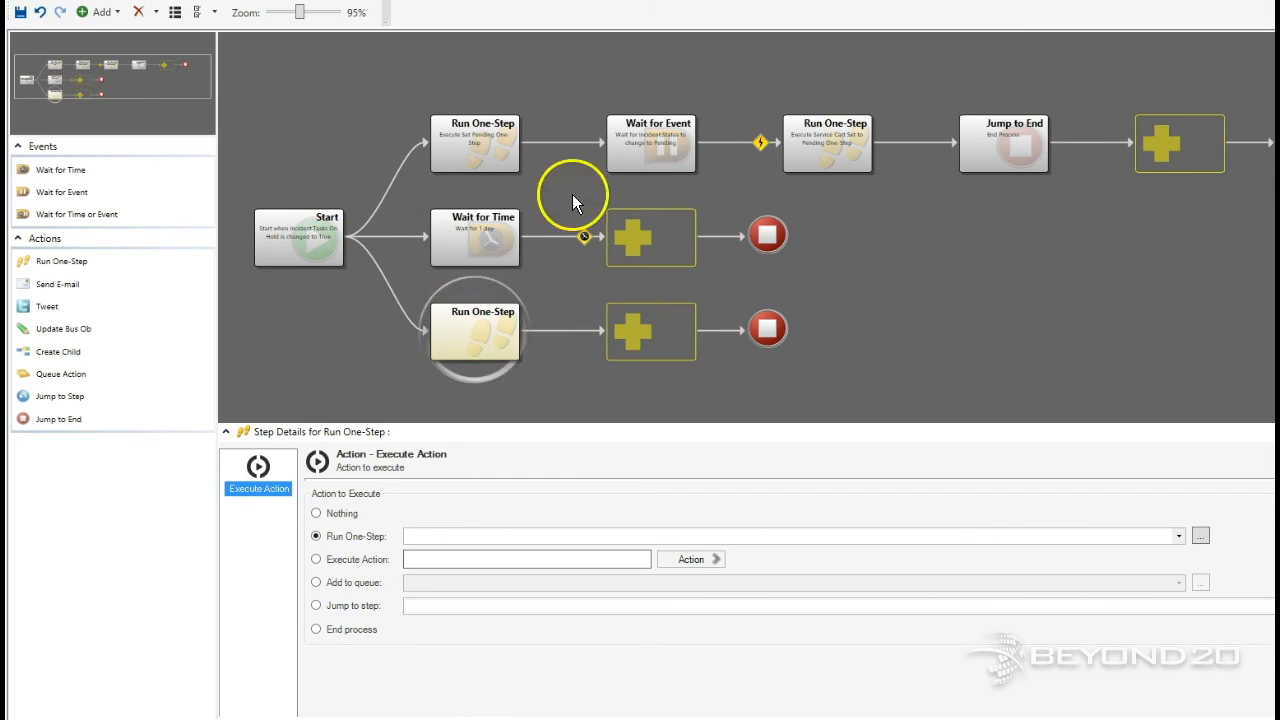
# - Close the visual workflow process editor and the Automation Processes manager to return to the blueprint's object list
pyautogui.click(471, 300)
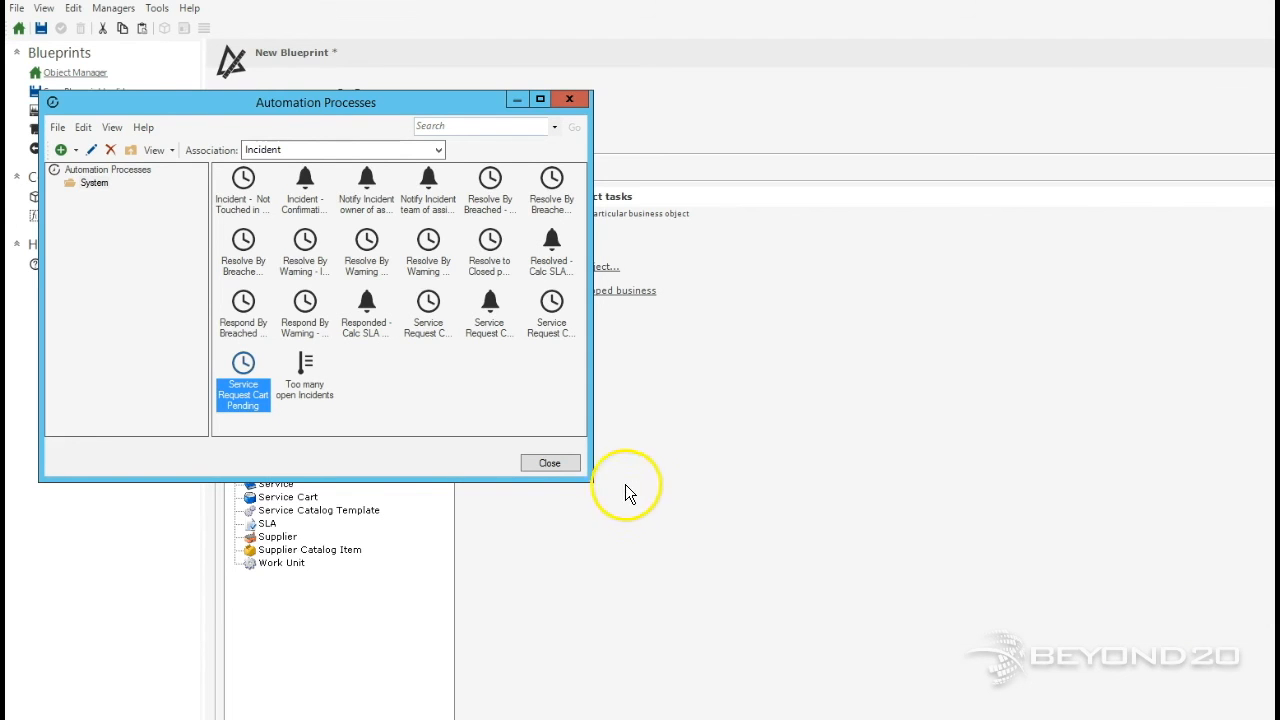
pyautogui.click(556, 465)
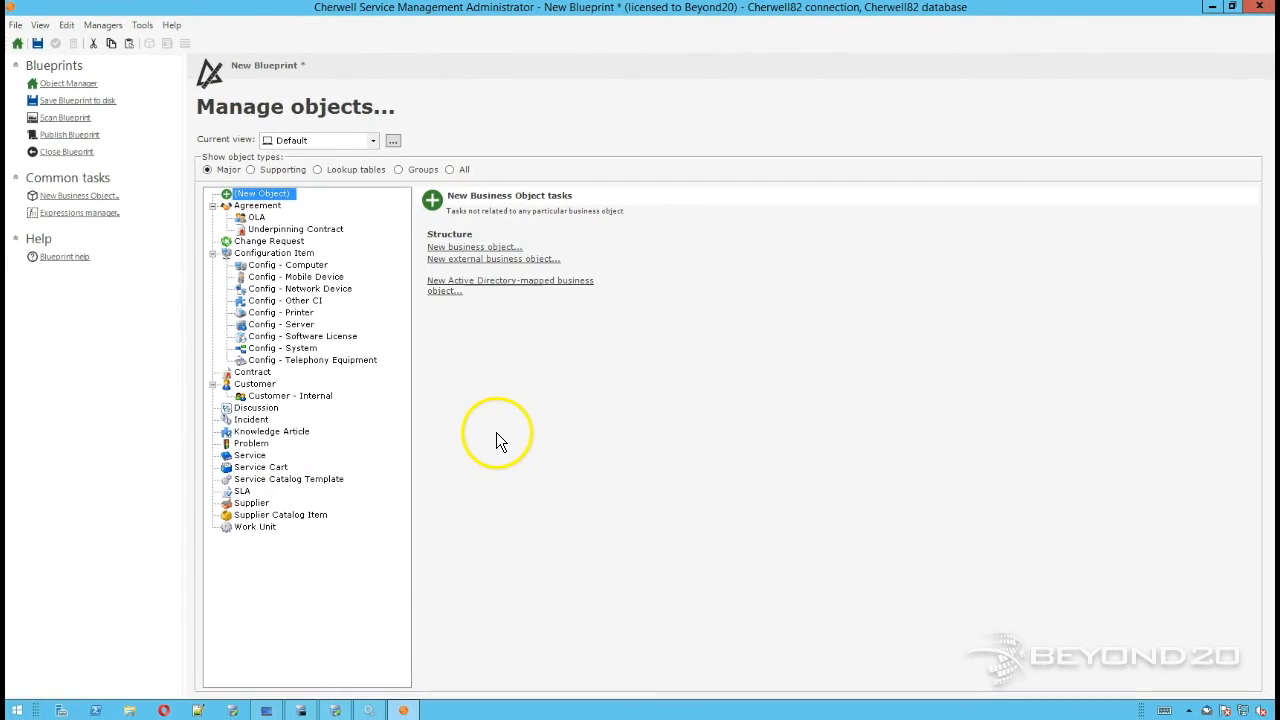